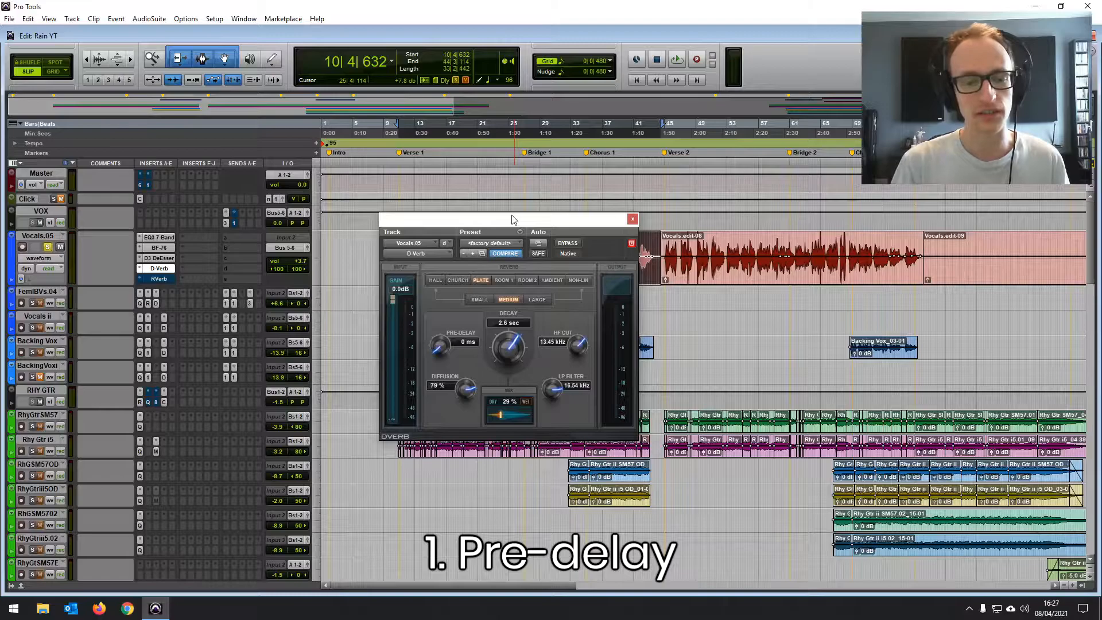
- Play the soloed vocal with D-Verb bypassed and re-enable the reverb partway through to compare dry and wet sound
left_click_drag(512, 218, 517, 299)
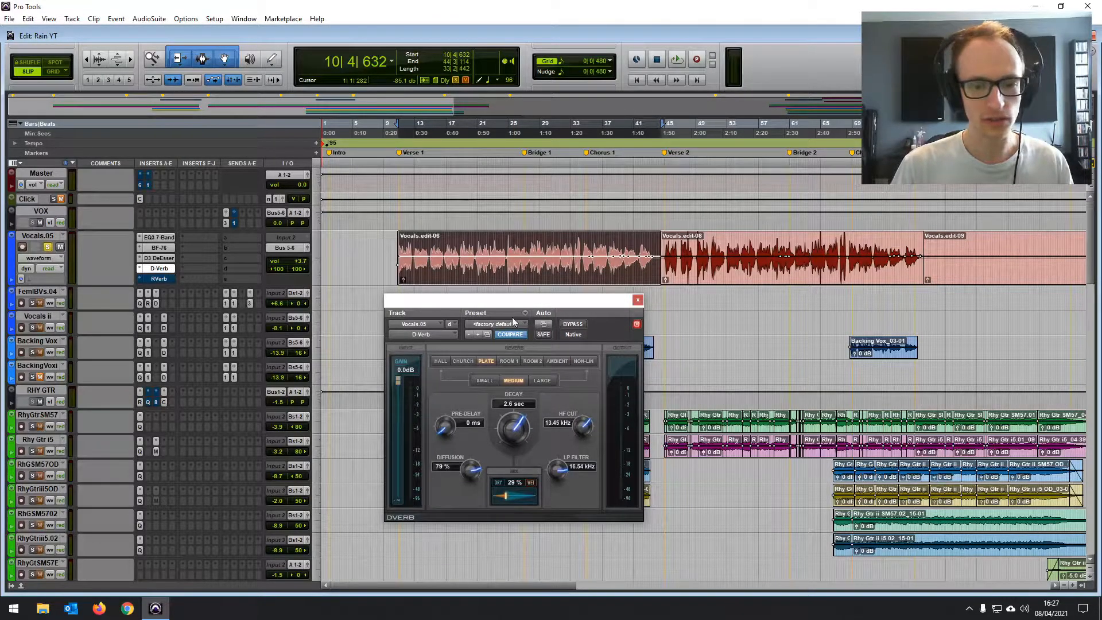
left_click(576, 327)
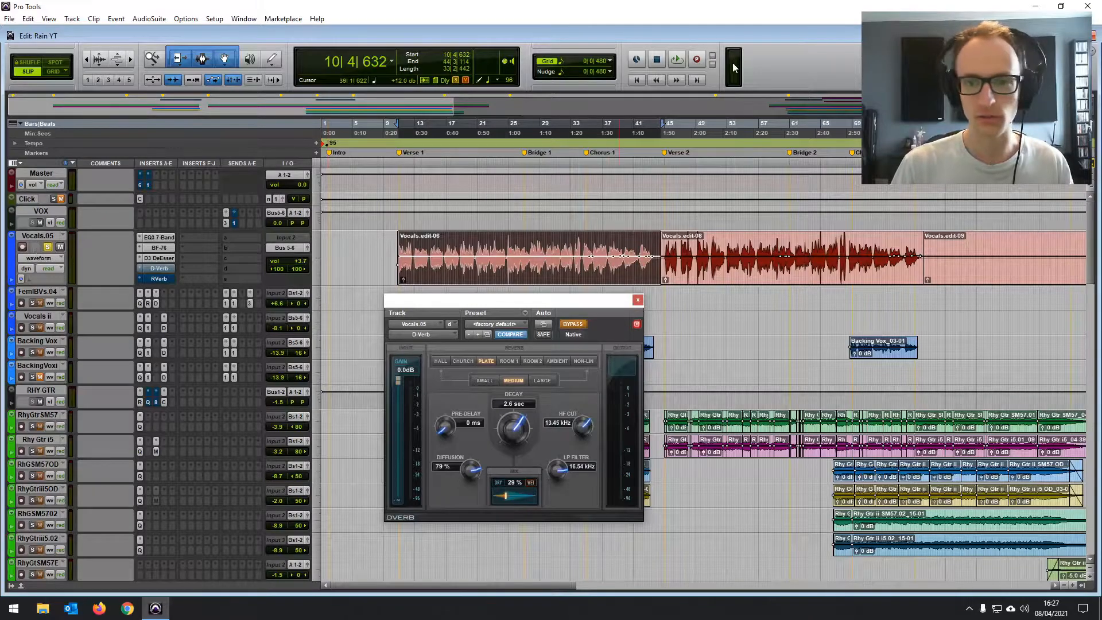
left_click(675, 61)
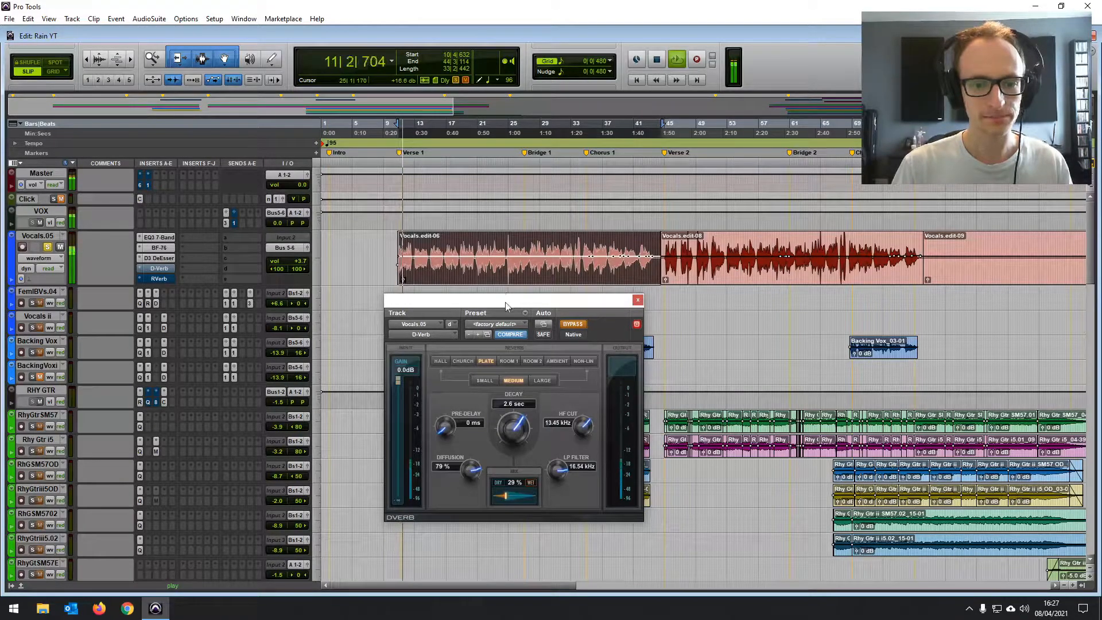
left_click_drag(507, 299, 508, 200)
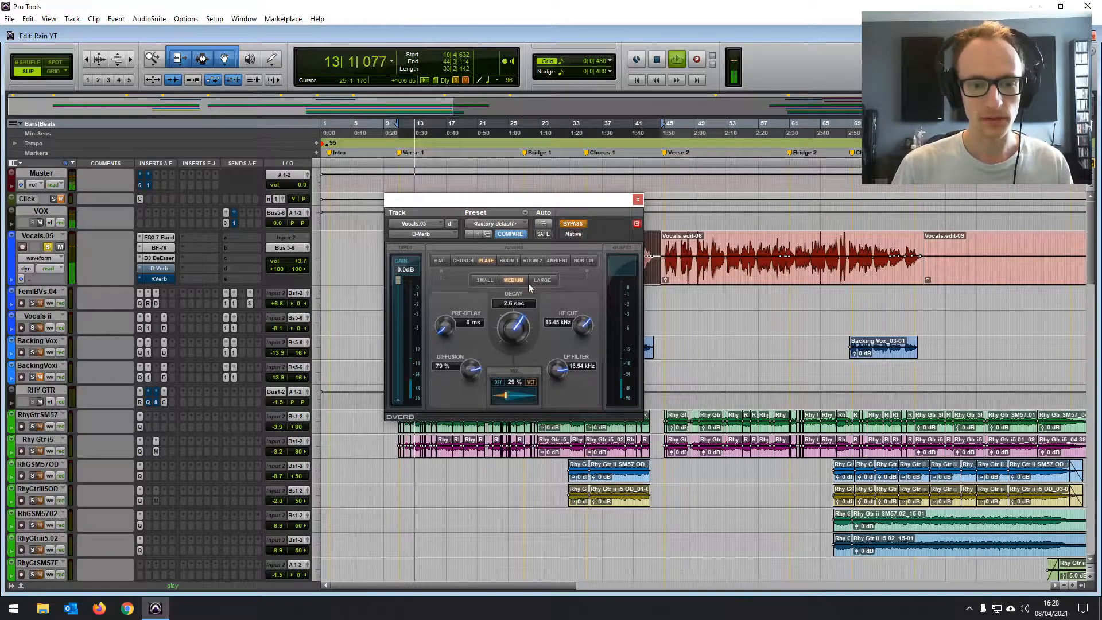
left_click(572, 225)
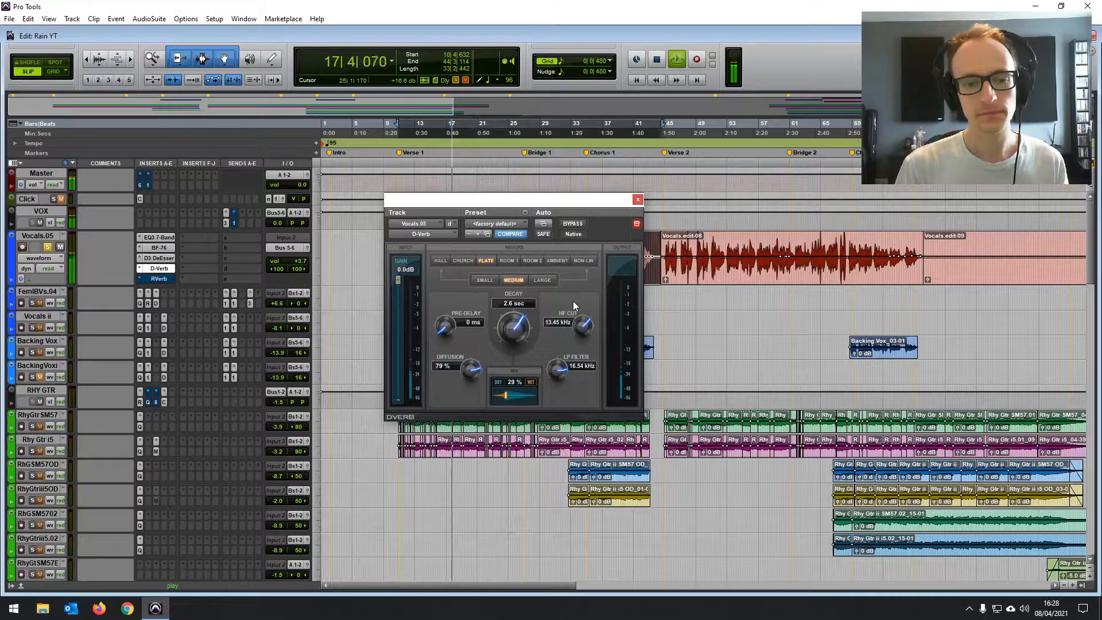
key("space")
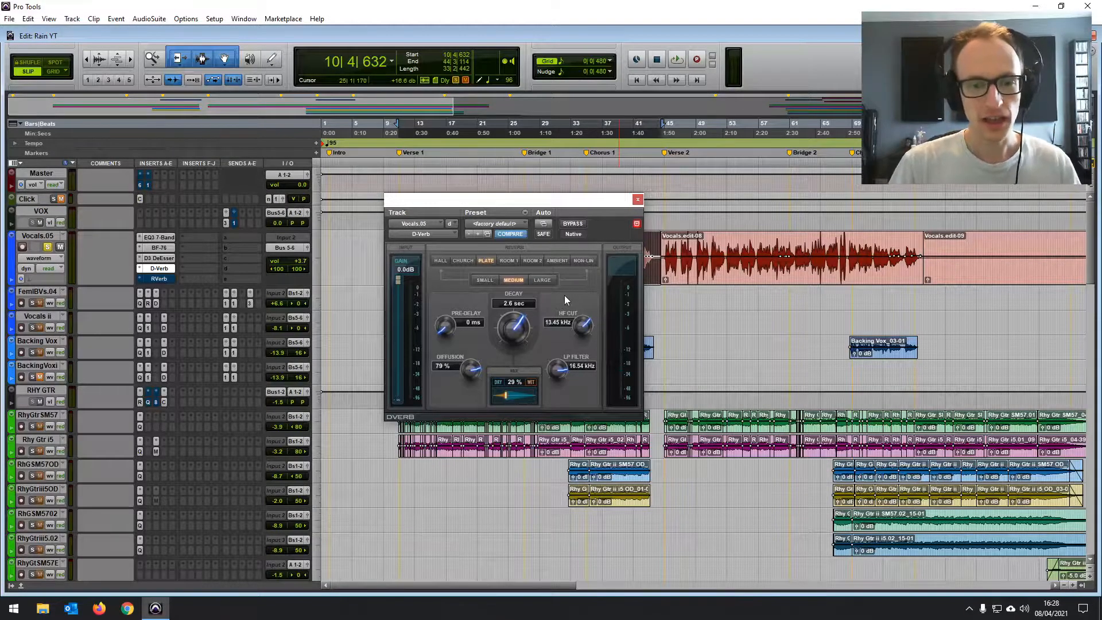
- Unsolo the Vocals.05 track and raise its volume to +6.7 dB while the full mix plays
left_click_drag(512, 199, 521, 274)
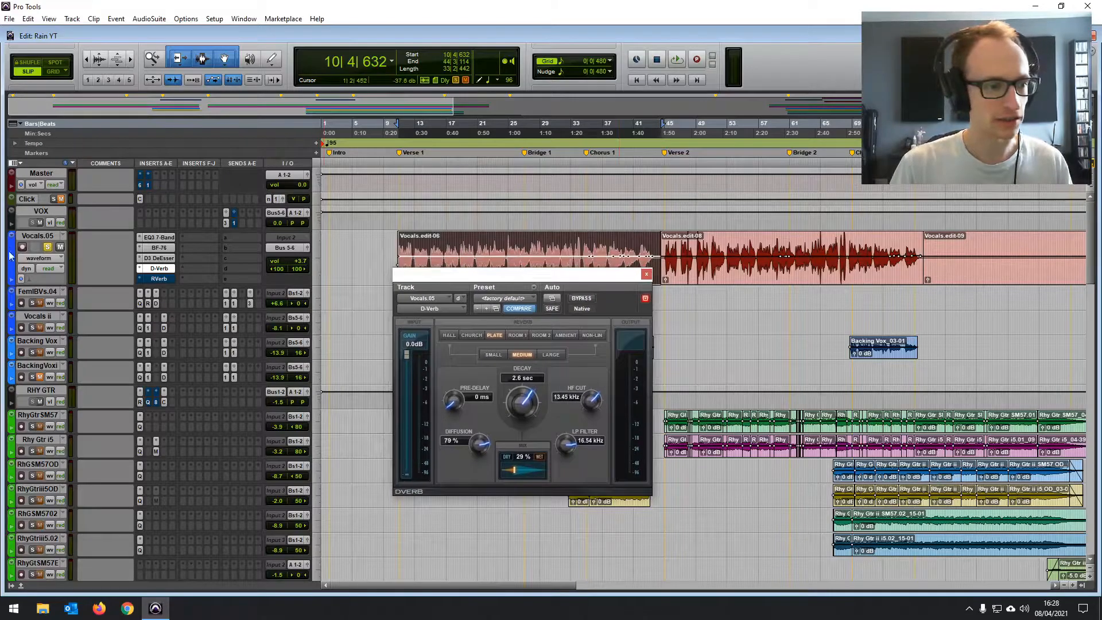
left_click(47, 248)
key("space")
left_click_drag(303, 261, 302, 257)
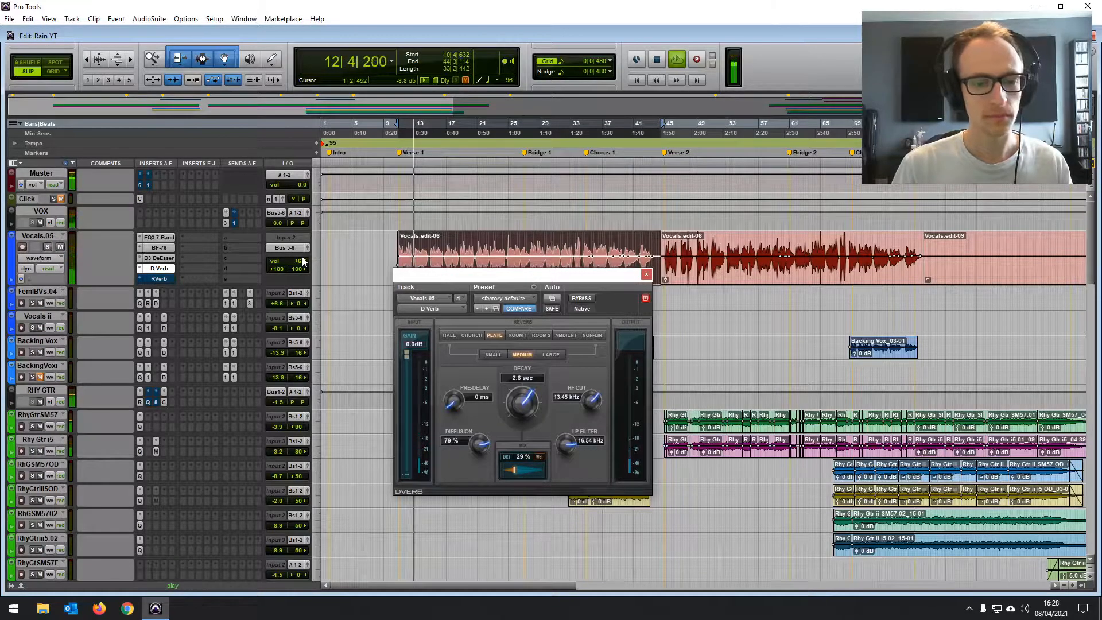
left_click_drag(450, 269, 470, 182)
key("space")
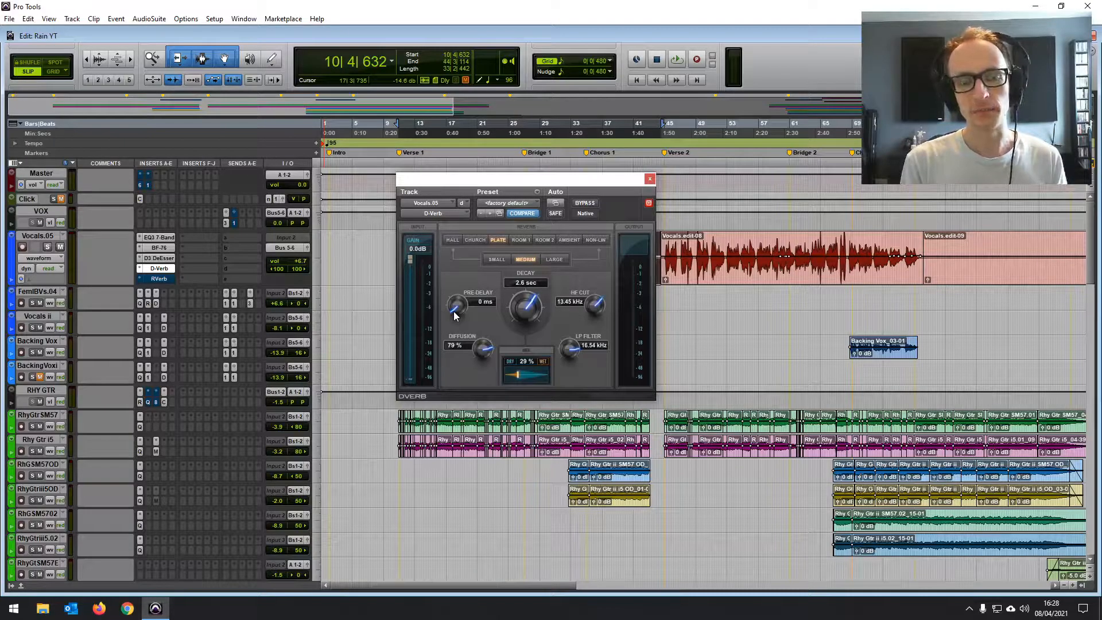
- Solo Vocals.05 and audition D-Verb with a pre-delay of about 133 ms during playback, returning it to 0 ms
left_click_drag(487, 183, 449, 289)
left_click(48, 247)
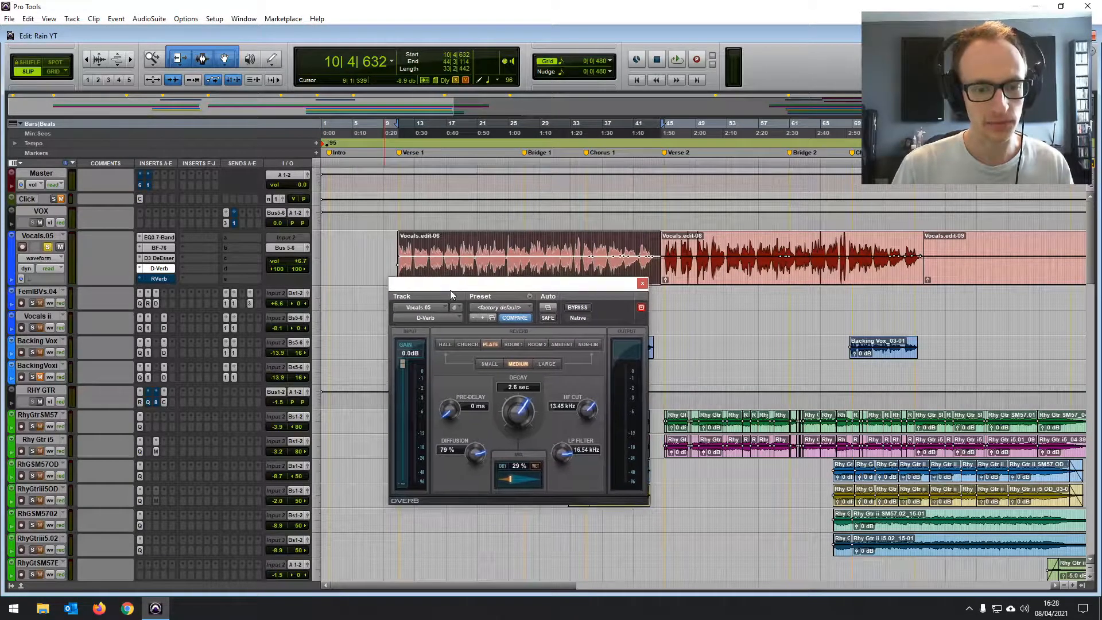
key("space")
left_click_drag(450, 414, 456, 339)
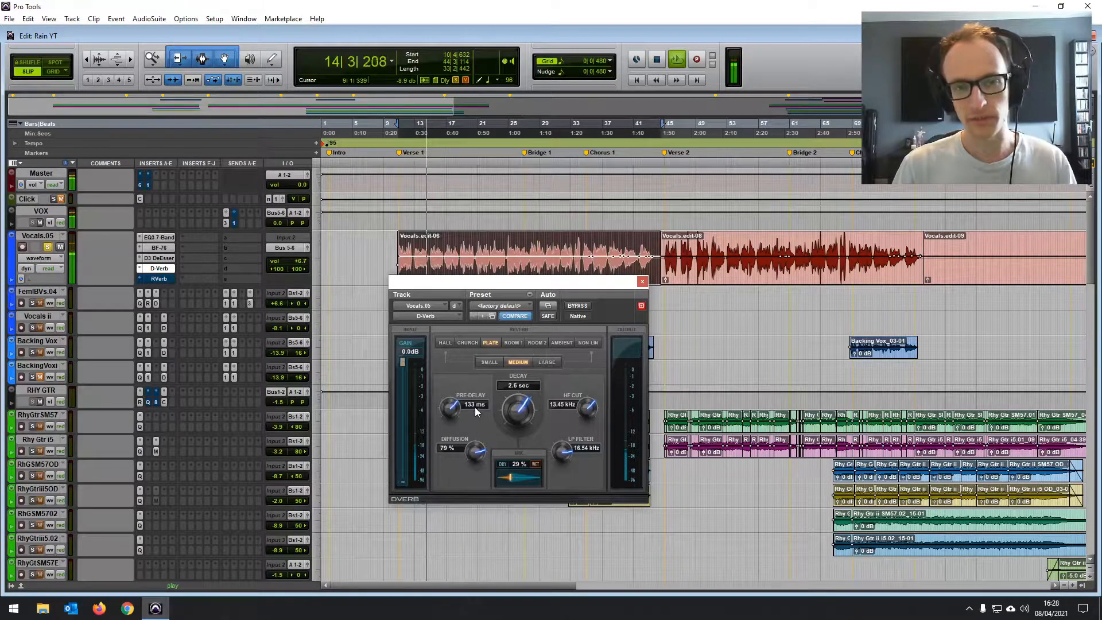
left_click_drag(450, 406, 420, 554)
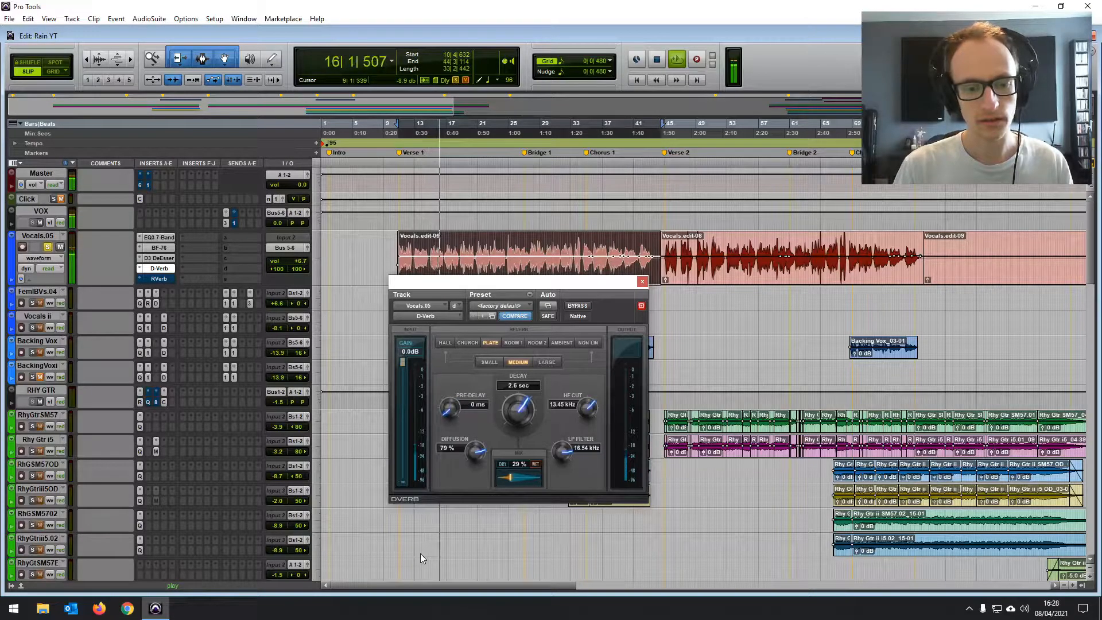
key("space")
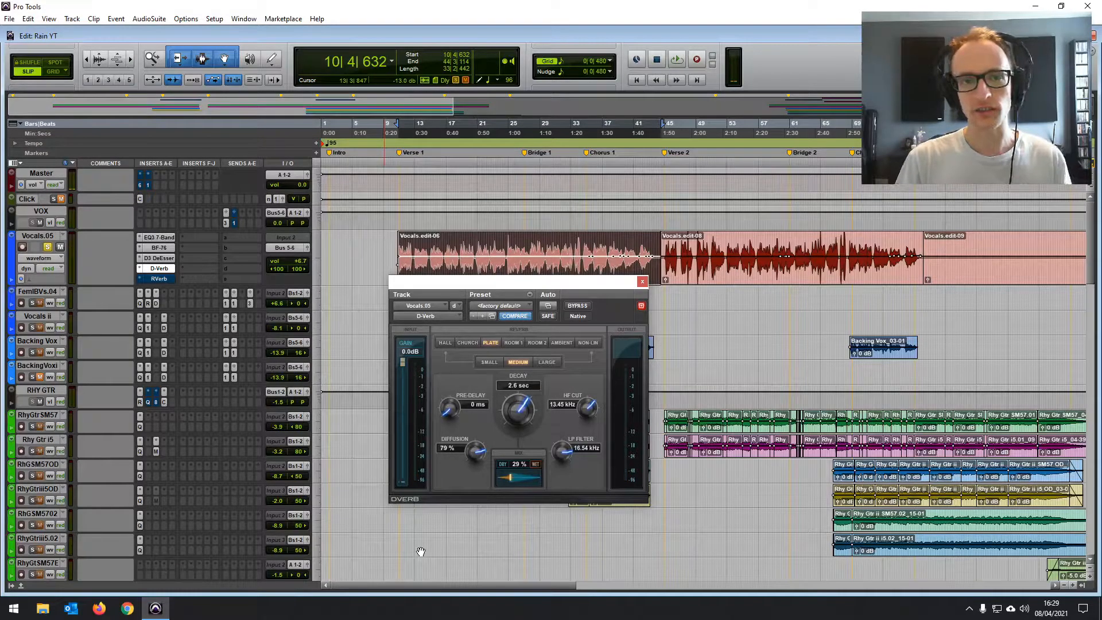
- Set D-Verb's pre-delay to 40 ms while the soloed vocal plays, and lower its mix to 24%
mouse_move(487, 285)
left_mouse_down()
mouse_move(485, 263)
mouse_move(490, 281)
left_mouse_up()
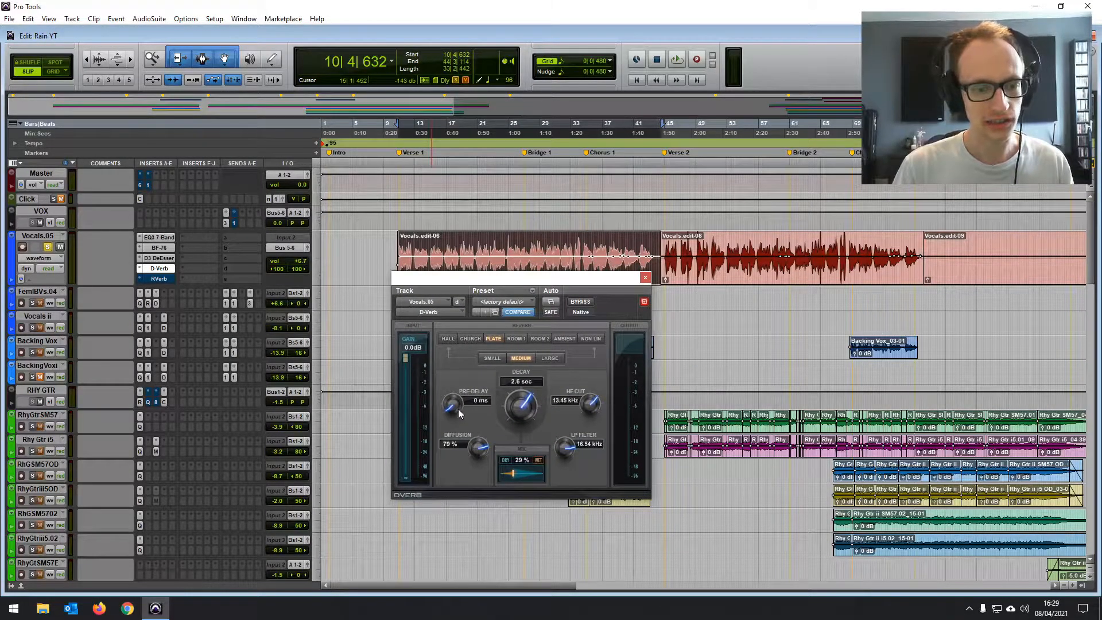
key("space")
left_click_drag(459, 411, 460, 352)
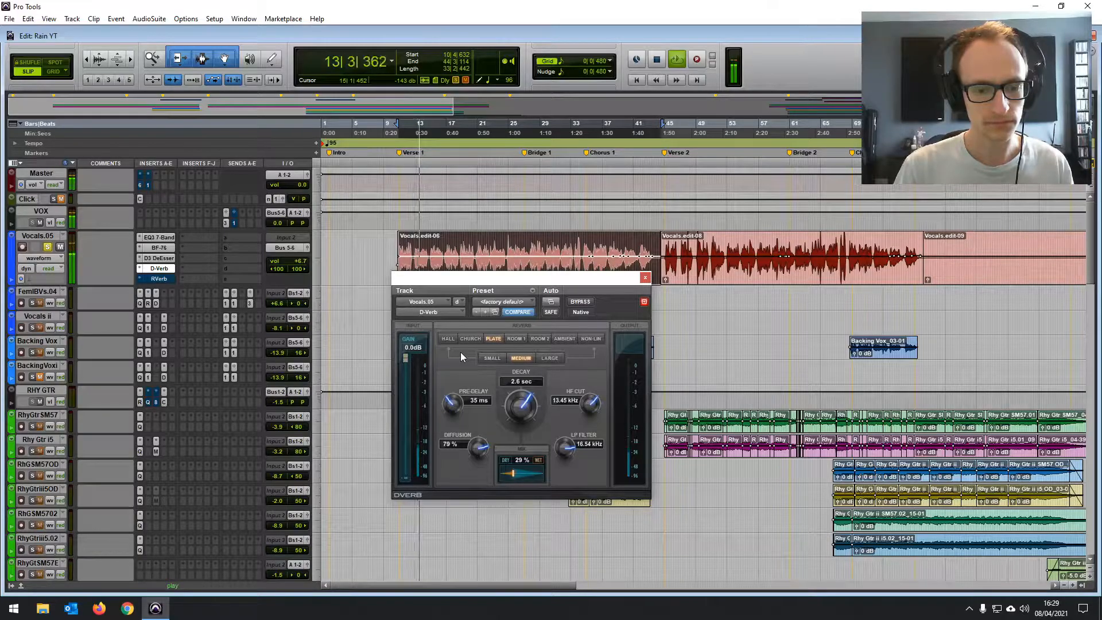
left_click_drag(460, 352, 463, 343)
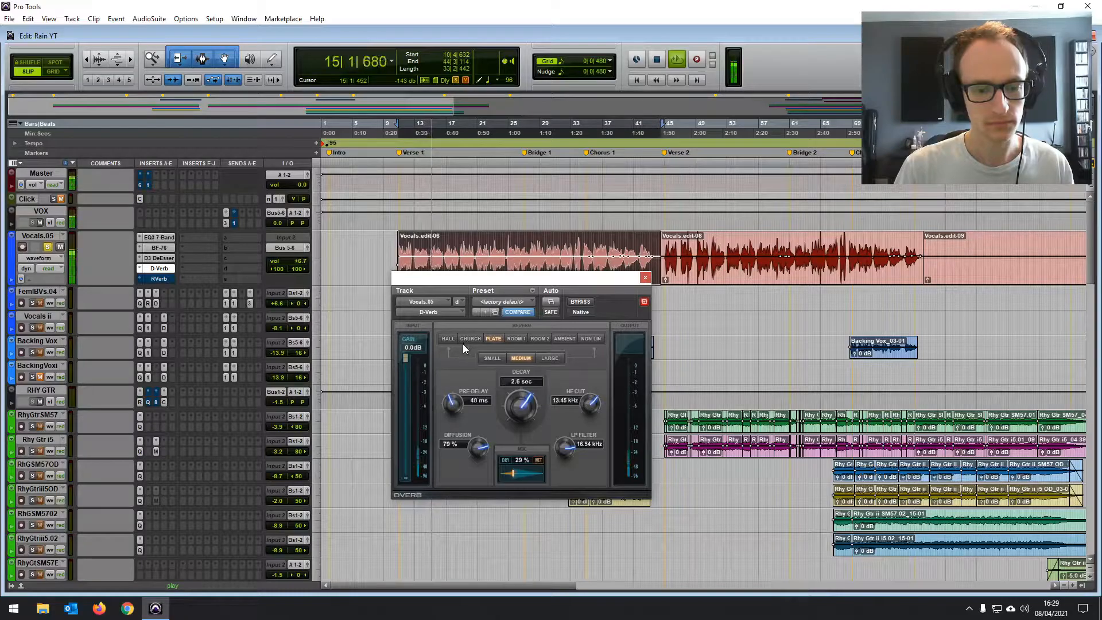
left_click_drag(519, 251, 516, 218)
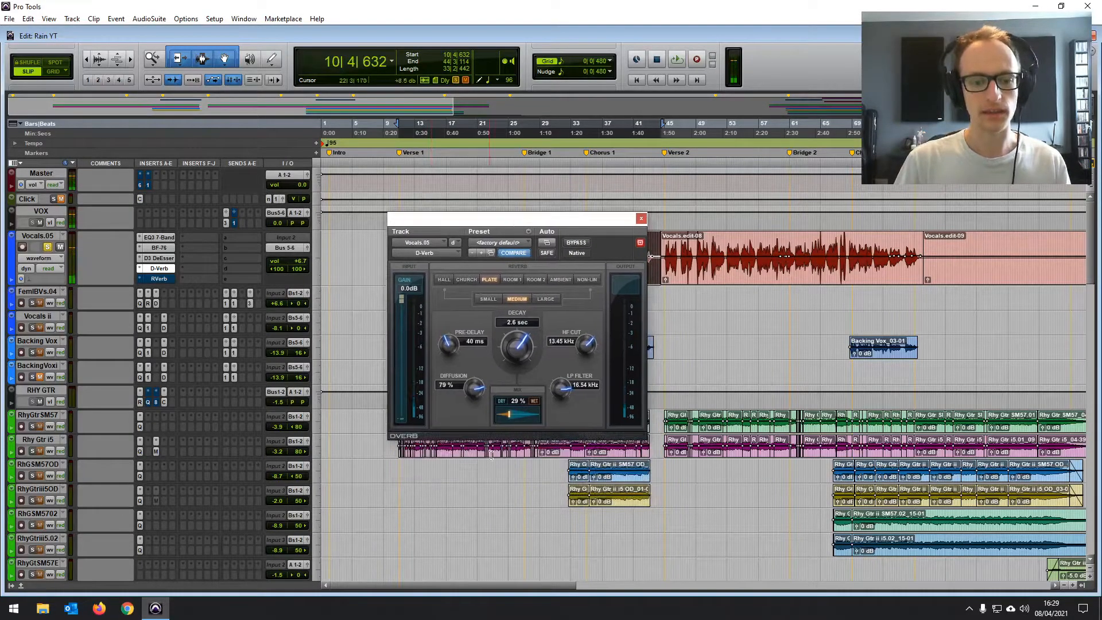
left_click_drag(507, 414, 505, 414)
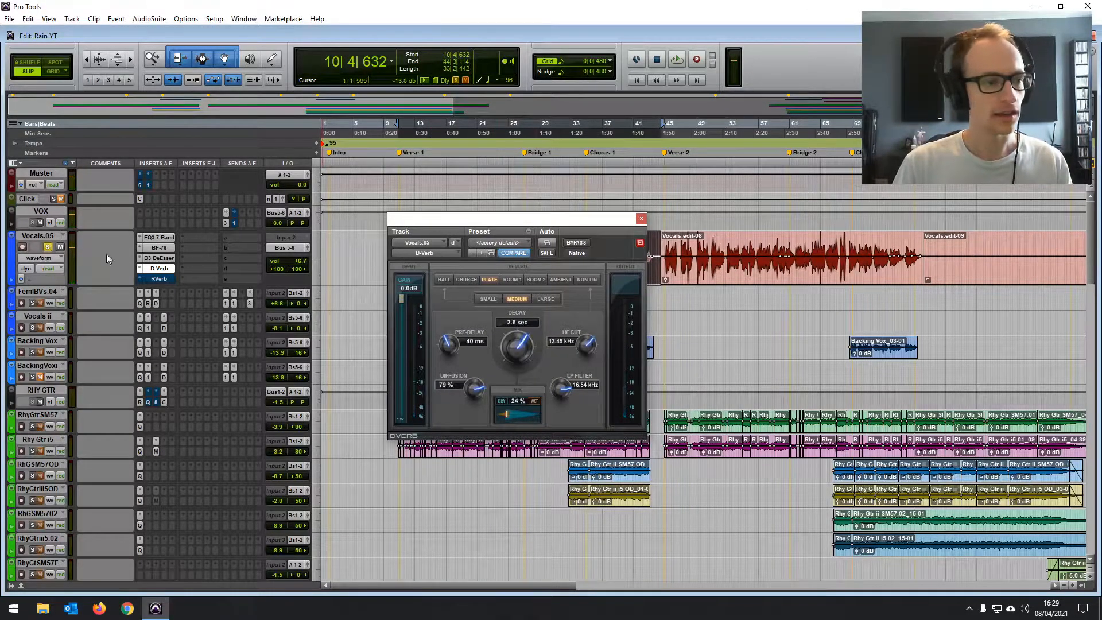
- Unsolo Vocals.05 and play the full mix to compare D-Verb without pre-delay against a 40 ms pre-delay
left_click(48, 247)
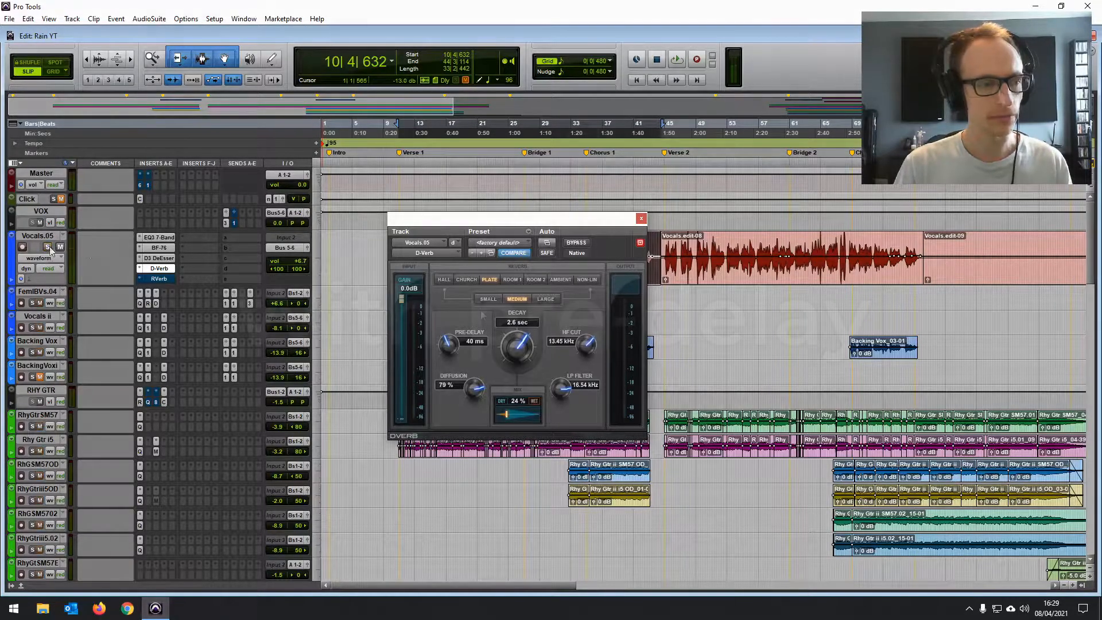
key("space")
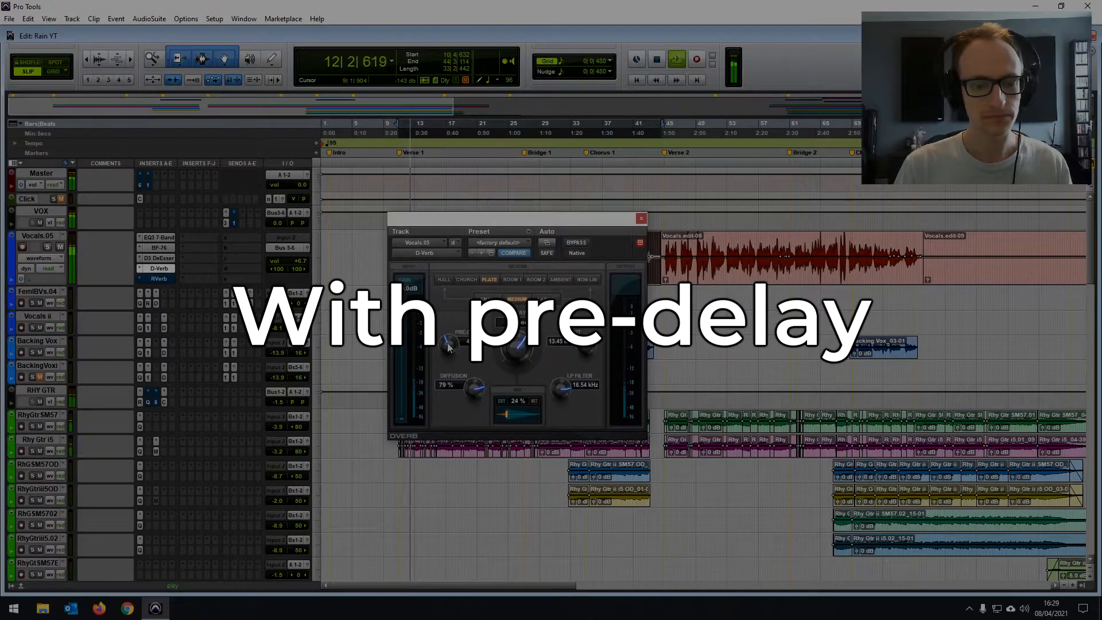
left_click_drag(449, 345, 451, 354)
left_click(478, 341)
type("40")
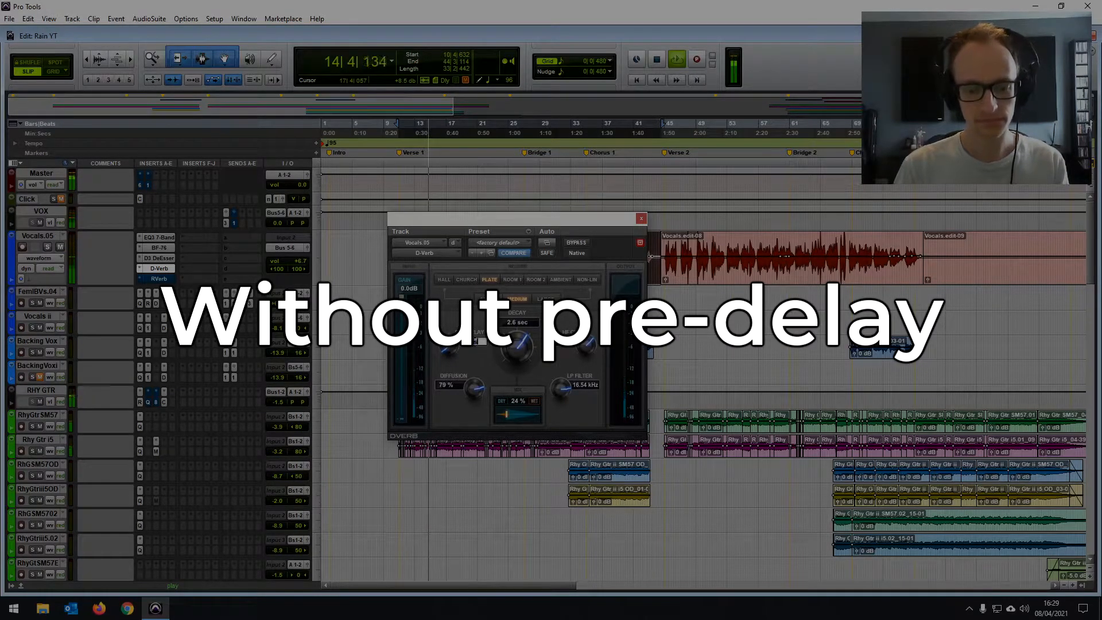
key("Return")
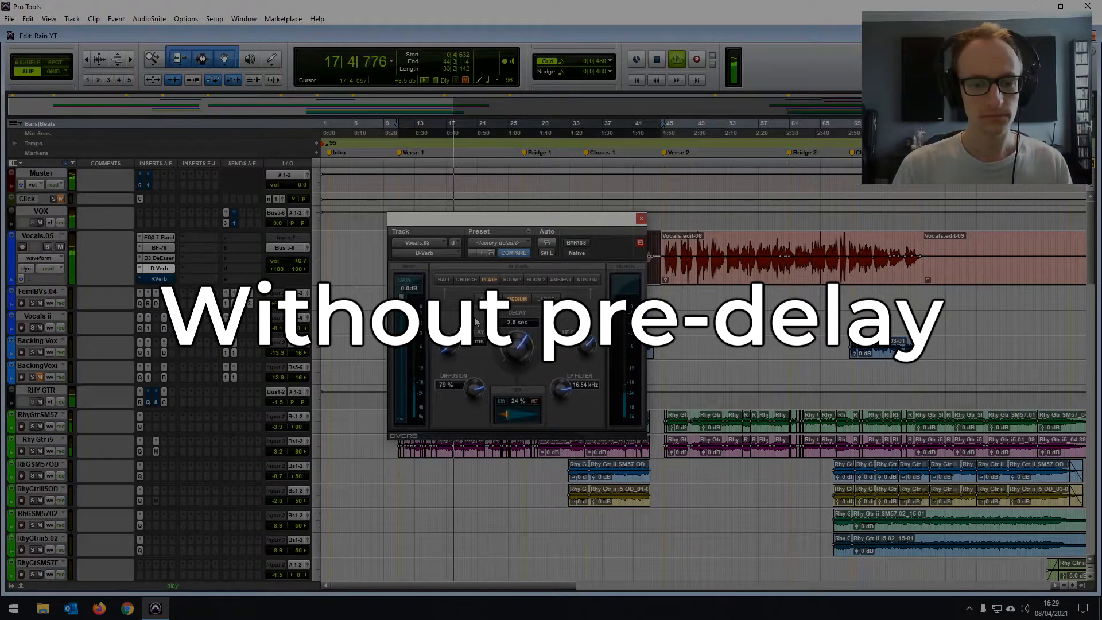
key("space")
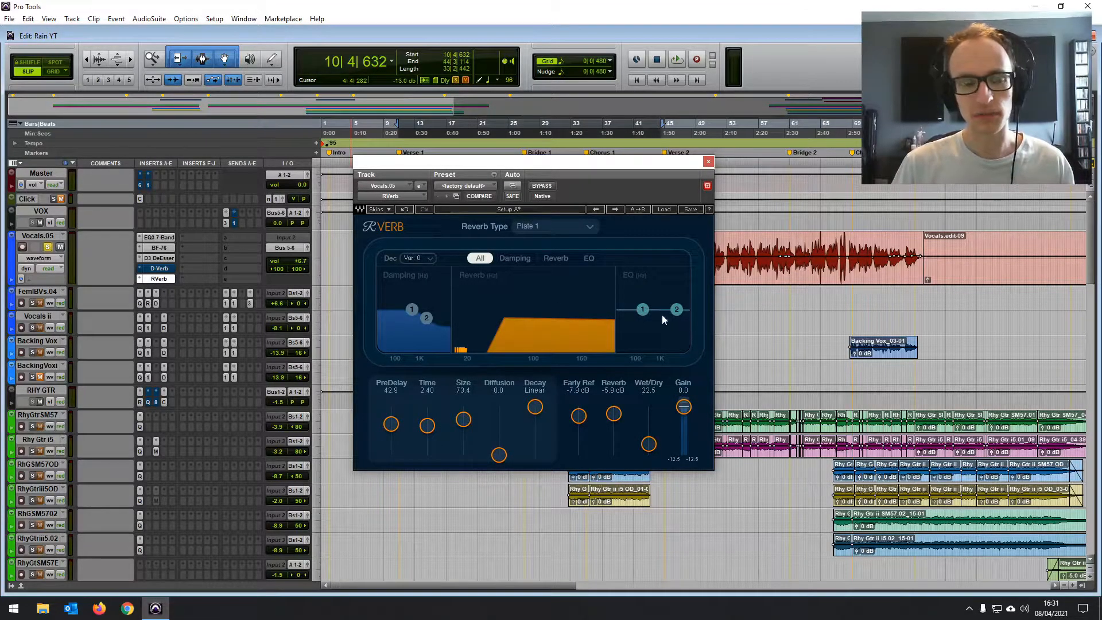
- Shift RVerb's EQ band 1 slightly up and band 2 down in frequency while auditioning the soloed vocal
left_click_drag(579, 164, 561, 185)
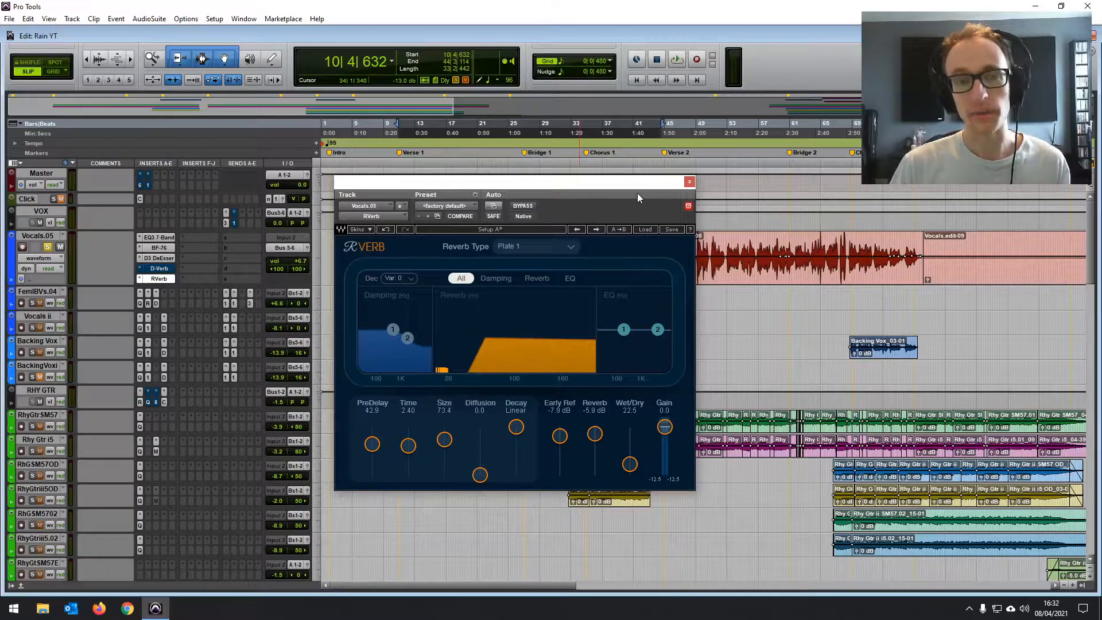
left_click_drag(637, 193, 656, 211)
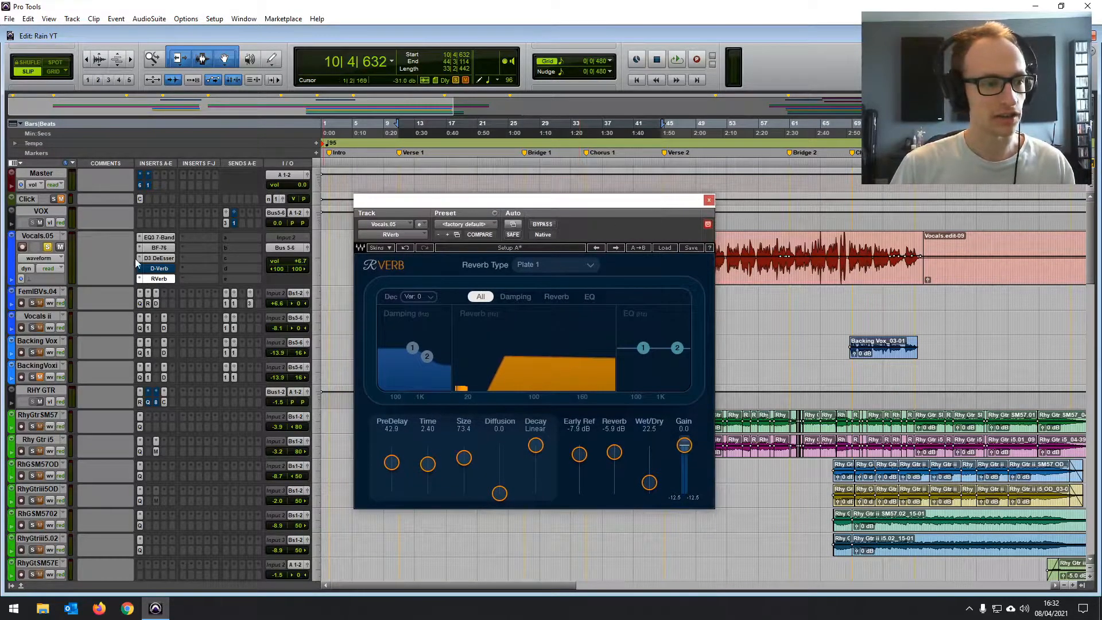
key("space")
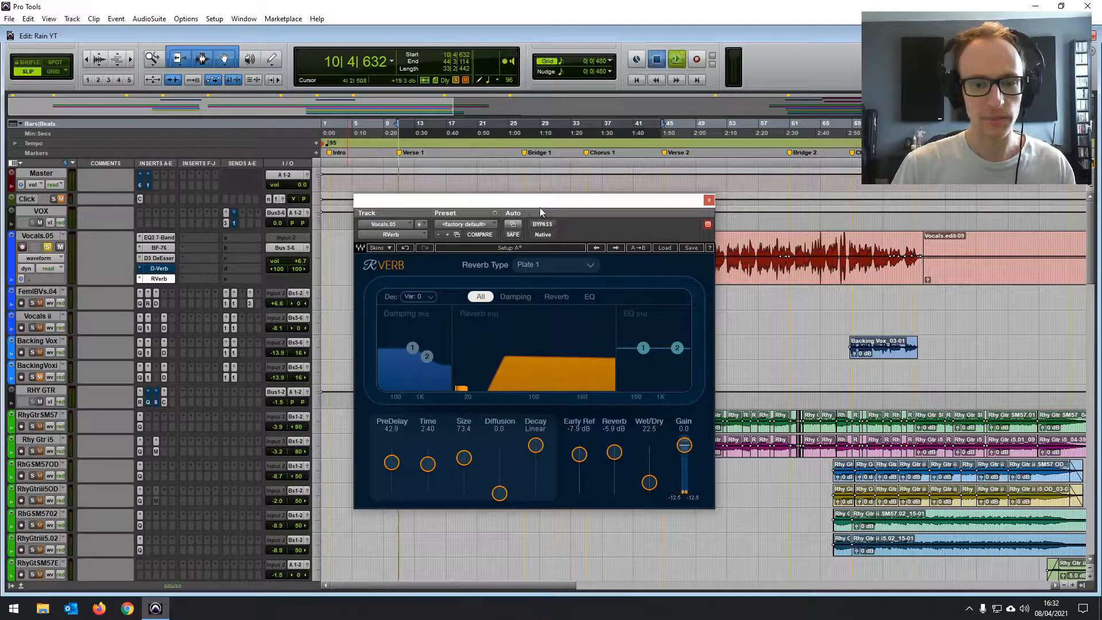
left_click_drag(538, 205, 522, 198)
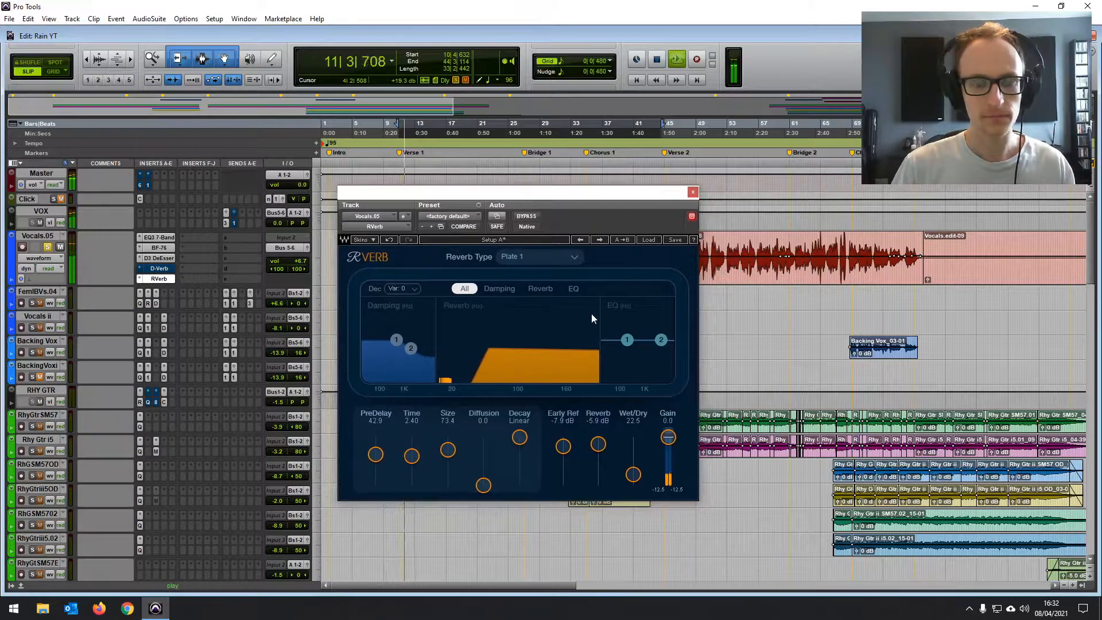
left_click(631, 342)
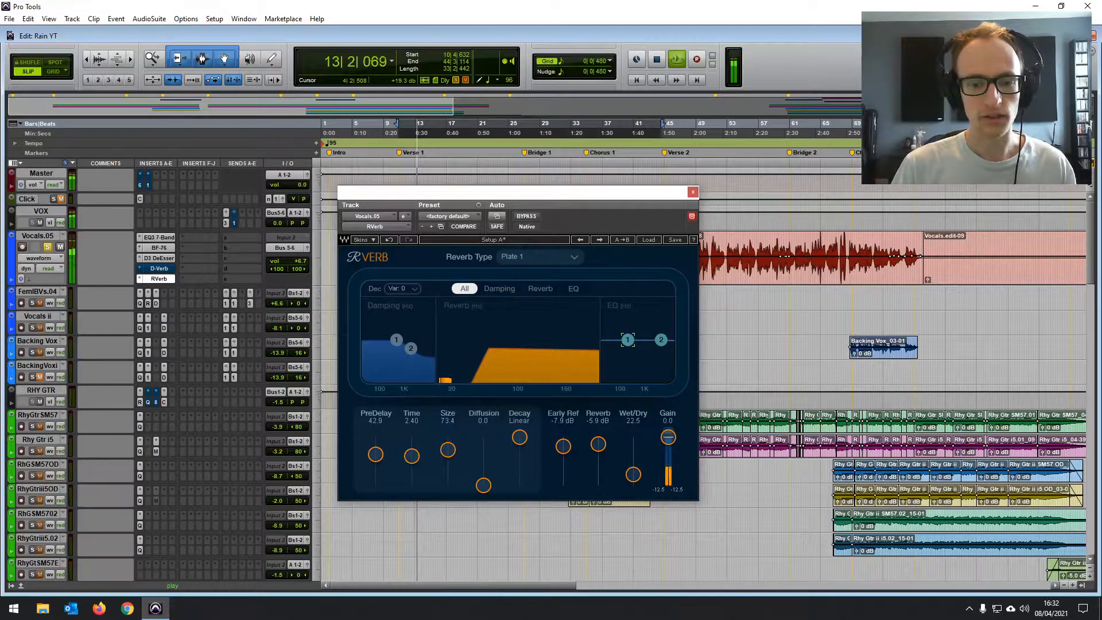
left_click_drag(627, 340, 653, 340)
key("space")
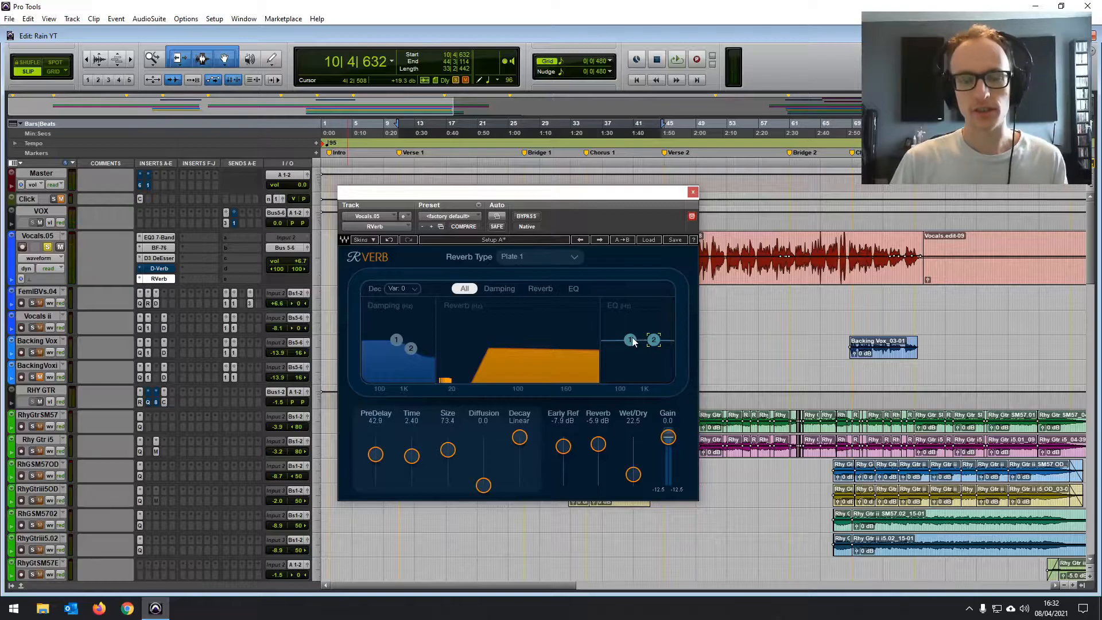
mouse_move(631, 340)
left_mouse_down()
mouse_move(630, 310)
mouse_move(631, 340)
left_mouse_up()
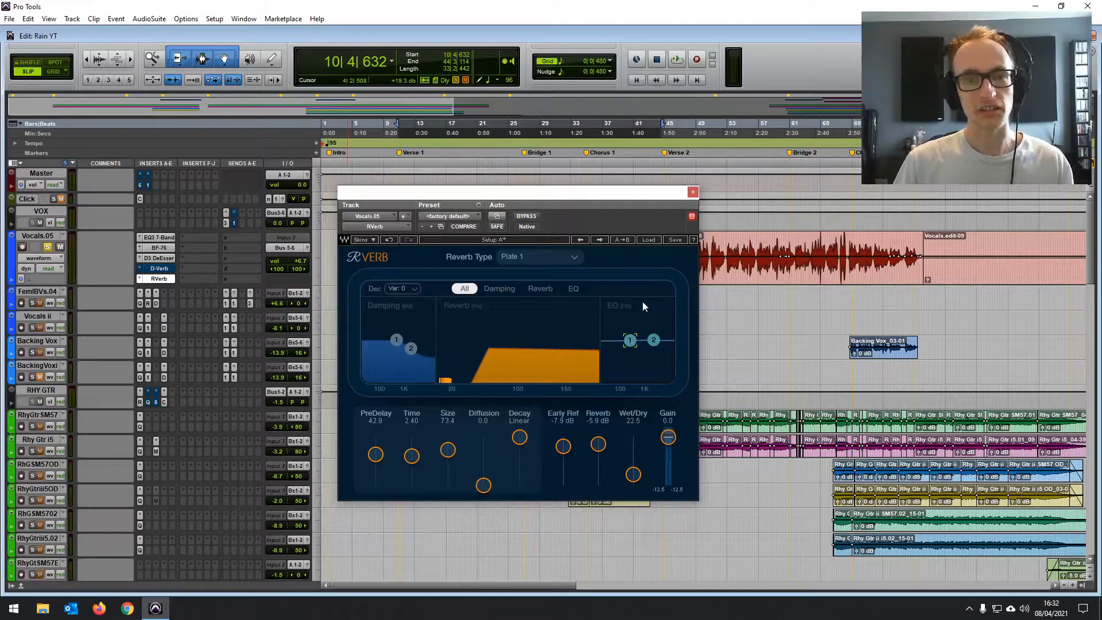
- Unsolo Vocals.05 and boost RVerb's EQ band 1 into a moderate low-frequency shelf while the full mix plays
mouse_move(420, 195)
left_mouse_down()
mouse_move(464, 181)
mouse_move(416, 188)
left_mouse_up()
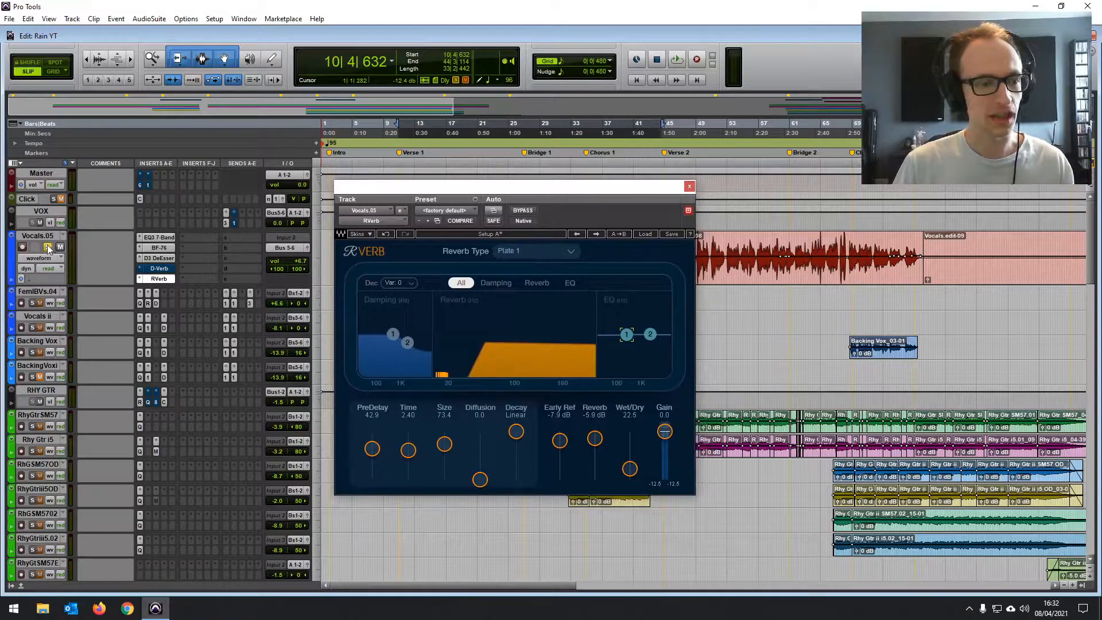
scroll(198, 395, "down", 1)
scroll(128, 400, "up", 1)
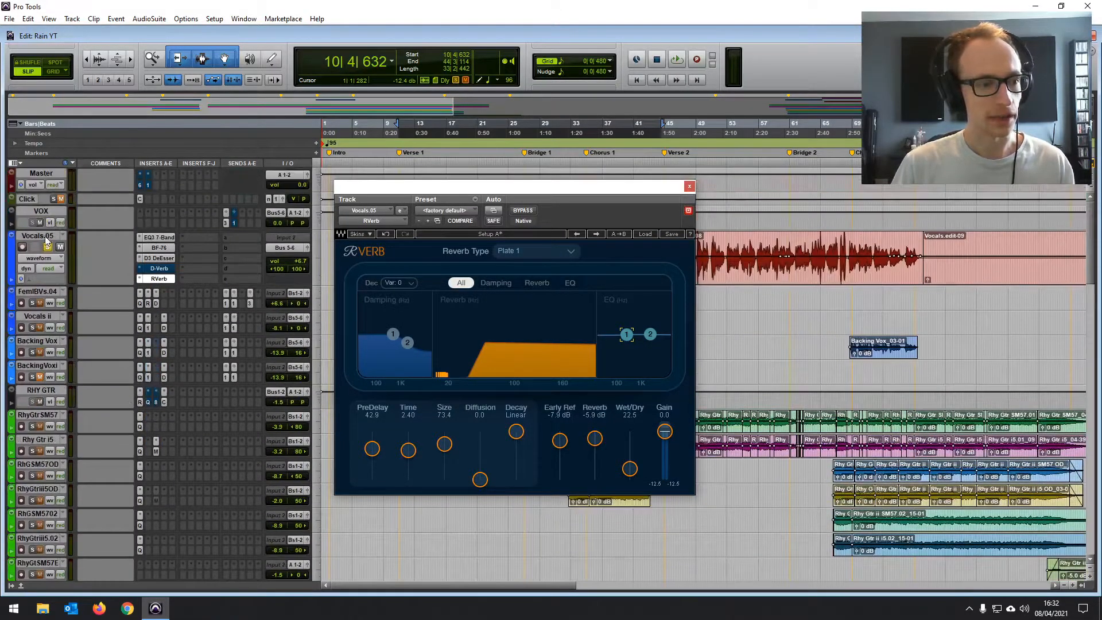
left_click(48, 247)
key("space")
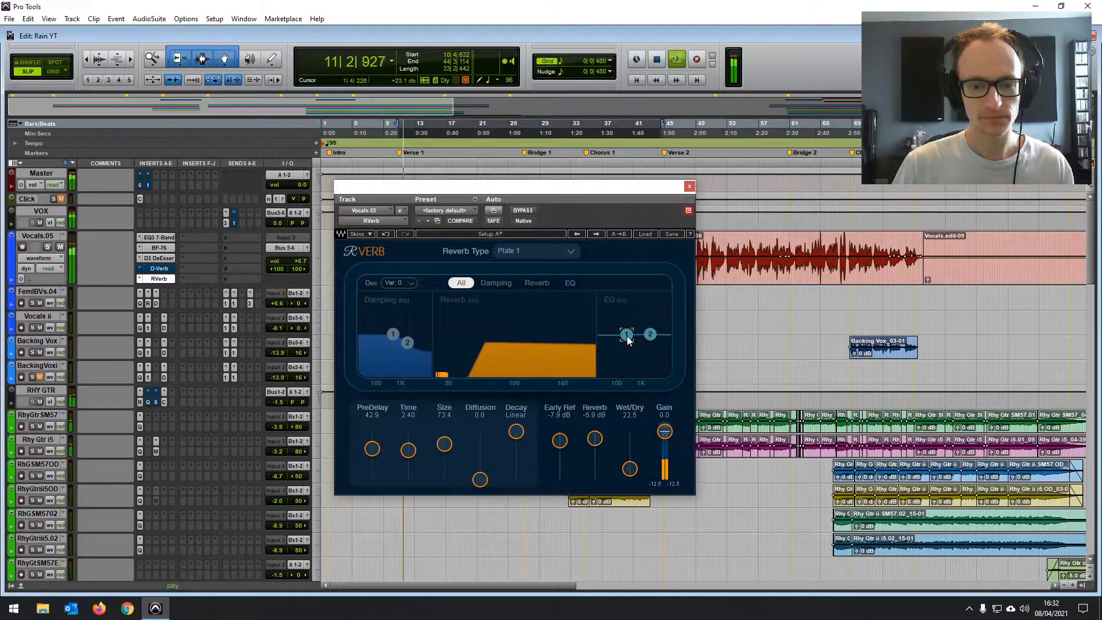
left_click_drag(626, 334, 626, 313)
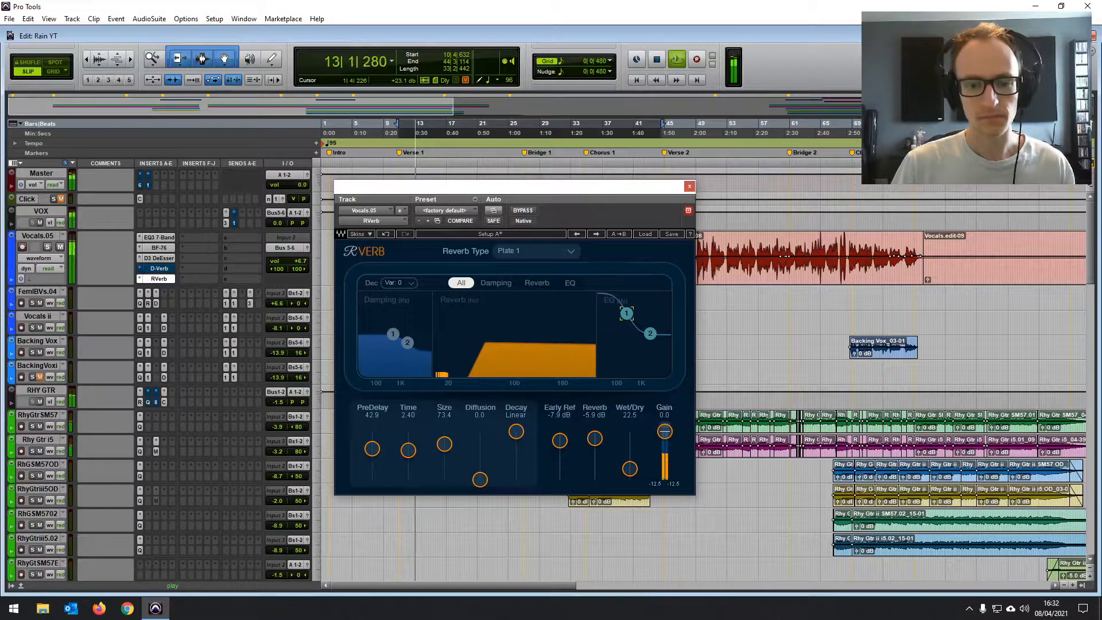
left_click_drag(626, 313, 627, 323)
key("space")
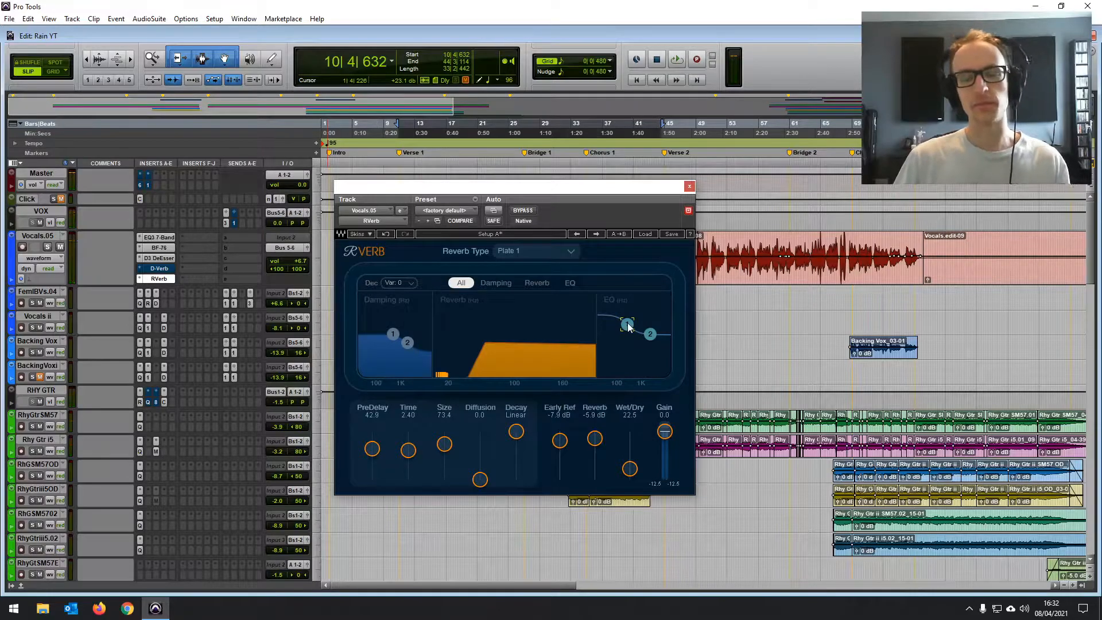
- Turn RVerb's EQ band 1 into a low-frequency cut and raise Wet/Dry to 24.3 while the full mix plays
left_click_drag(627, 324, 625, 333)
key("space")
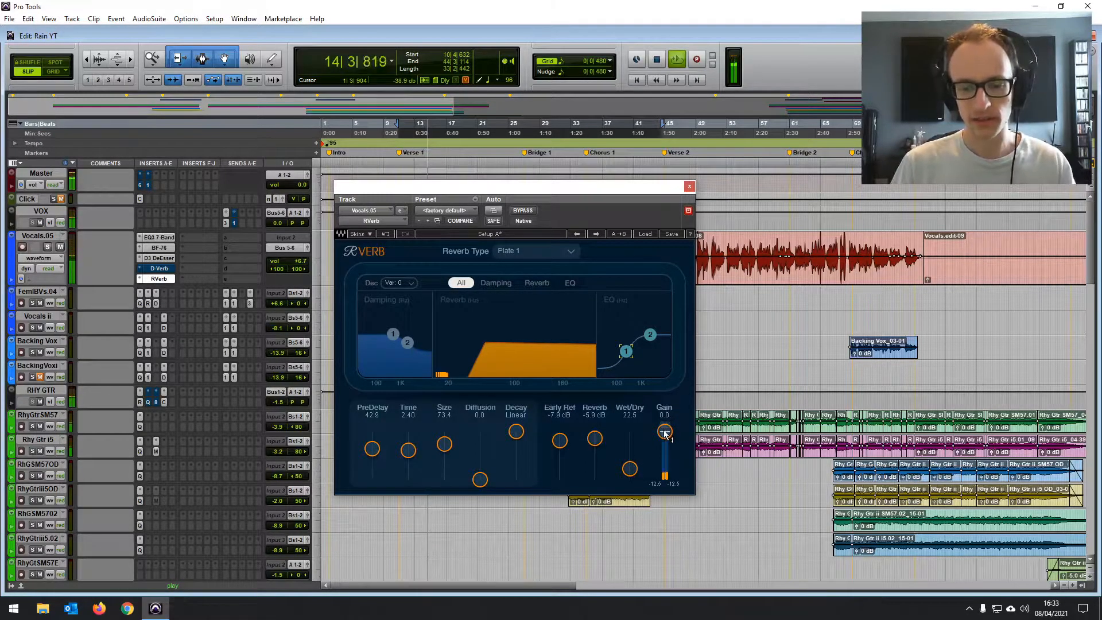
left_click_drag(635, 475, 634, 472)
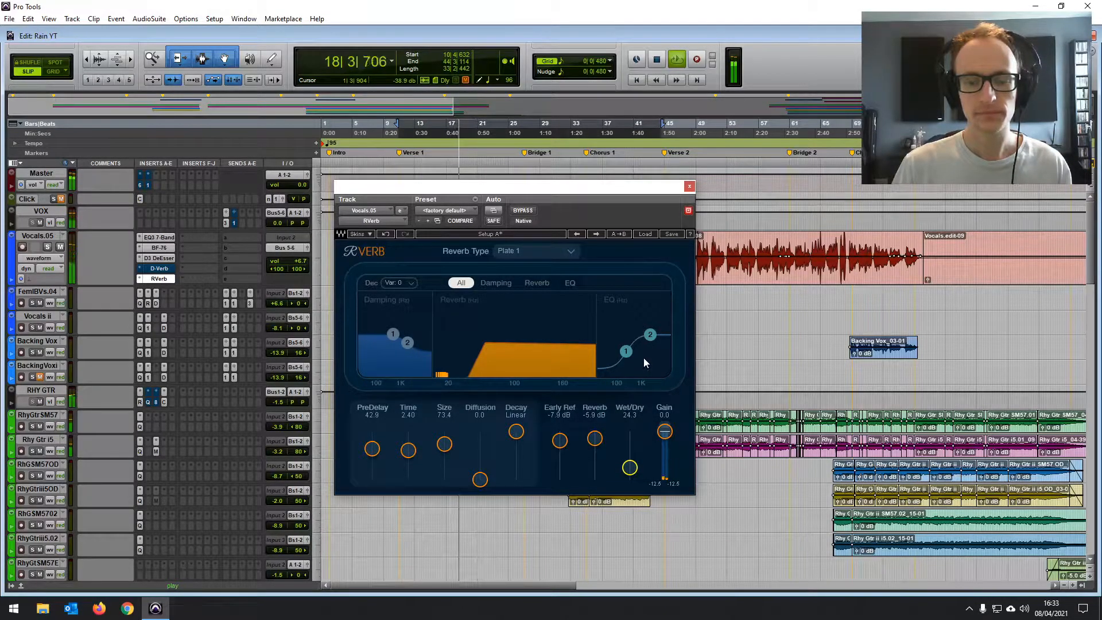
key("space")
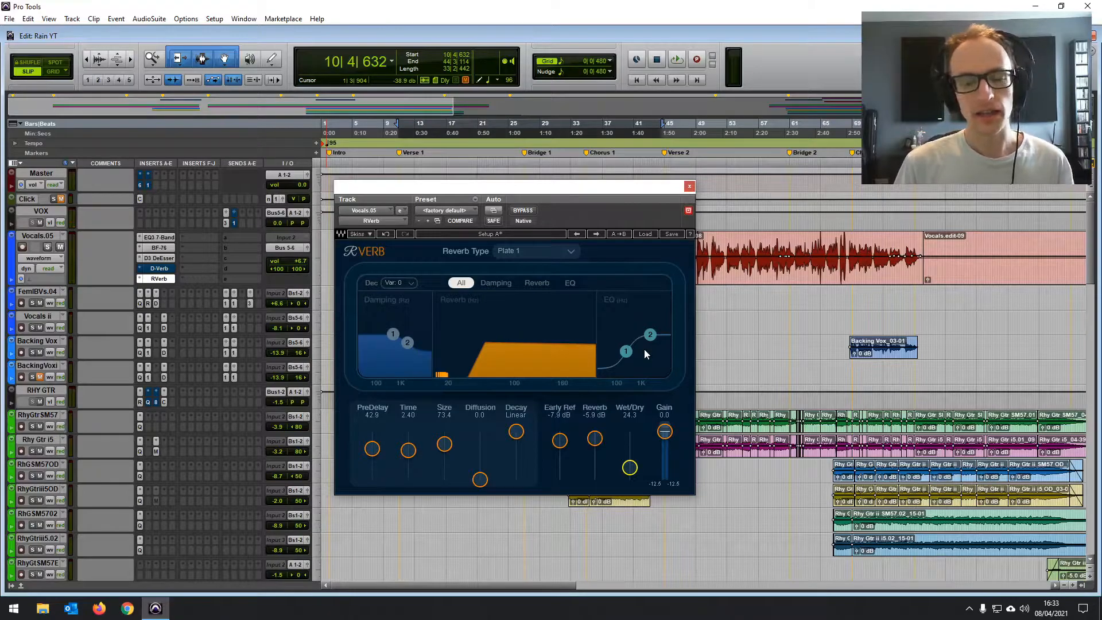
- Cut RVerb's EQ band 1 slightly further, view the EQ section alone and return to showing all sections
left_click_drag(626, 351, 626, 354)
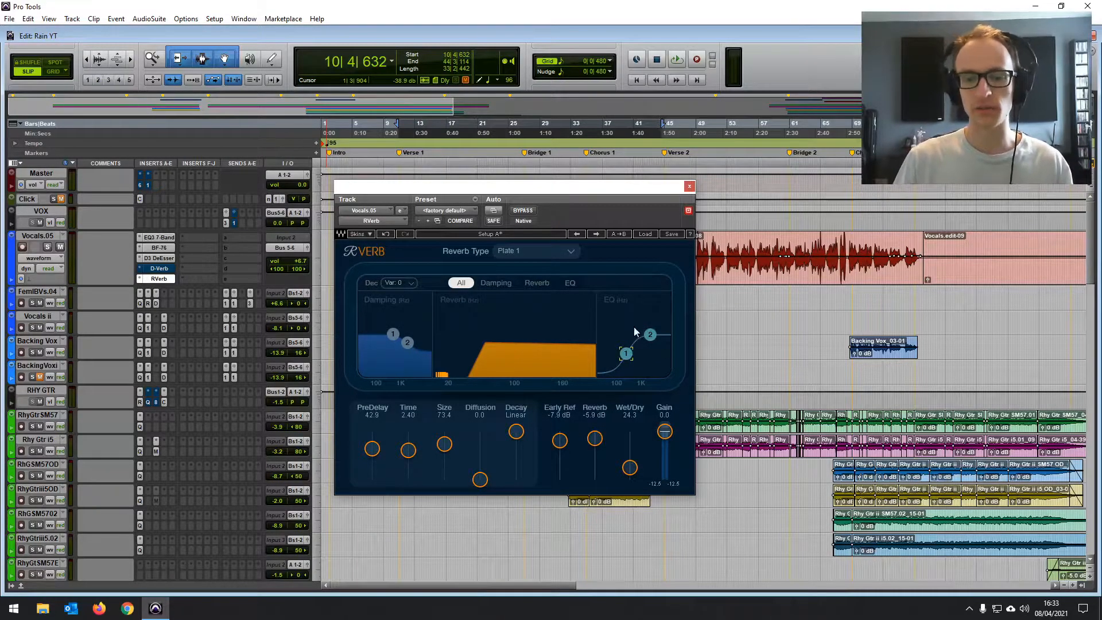
left_click(574, 283)
left_click(461, 283)
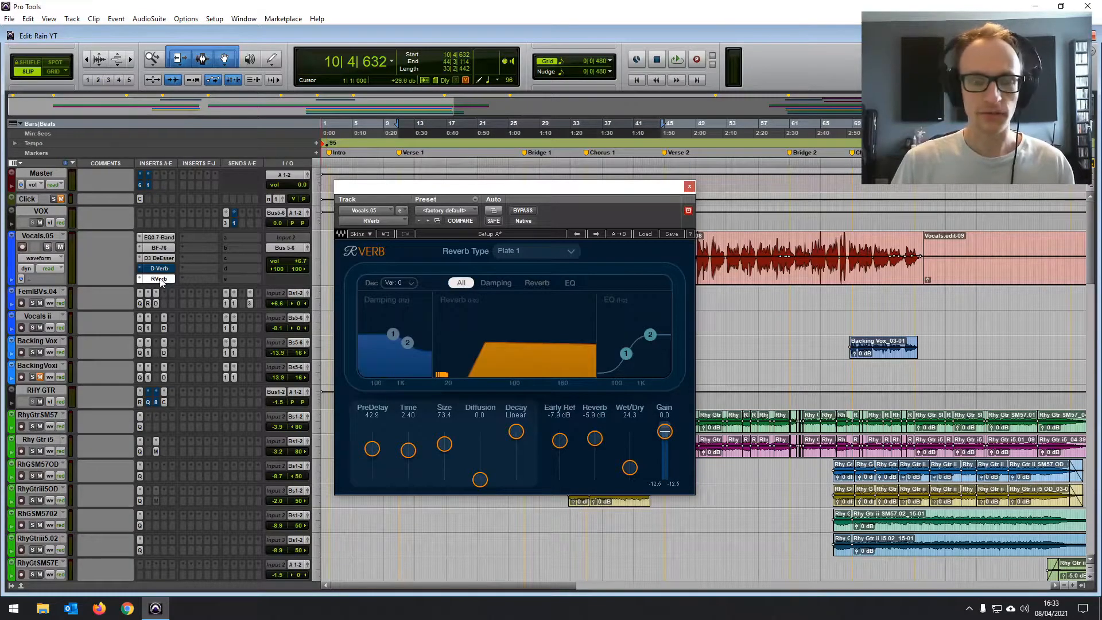
- Look through the session's tracks down to the Vox Reverb and delay returns, and revisit RVerb's EQ bands on Vocals.05
scroll(186, 476, "down", 10)
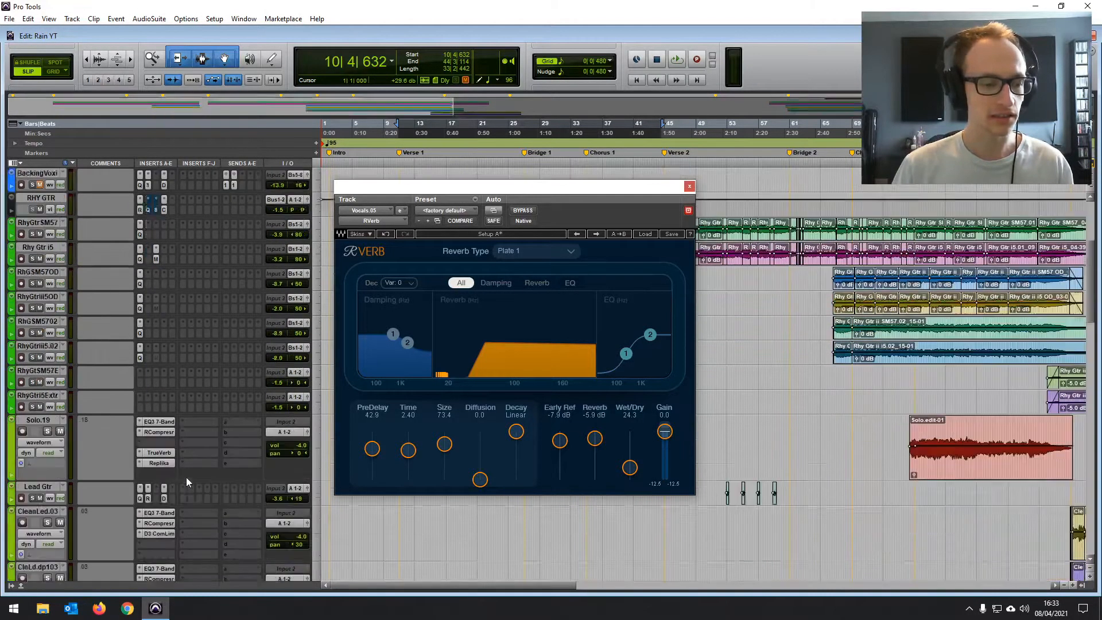
scroll(163, 523, "down", 15)
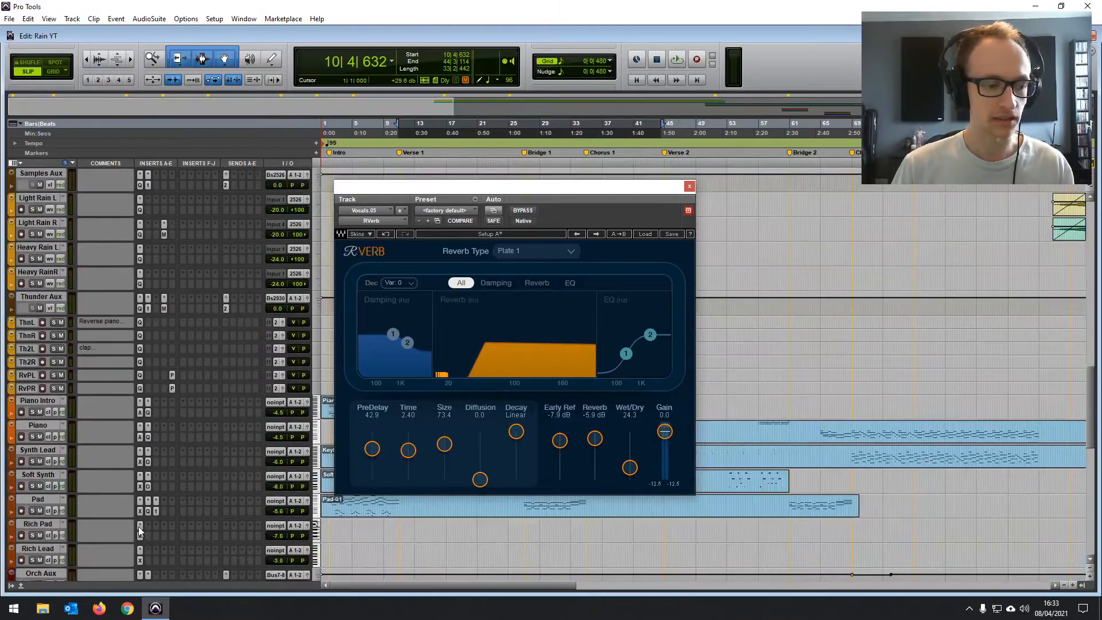
scroll(138, 538, "down", 12)
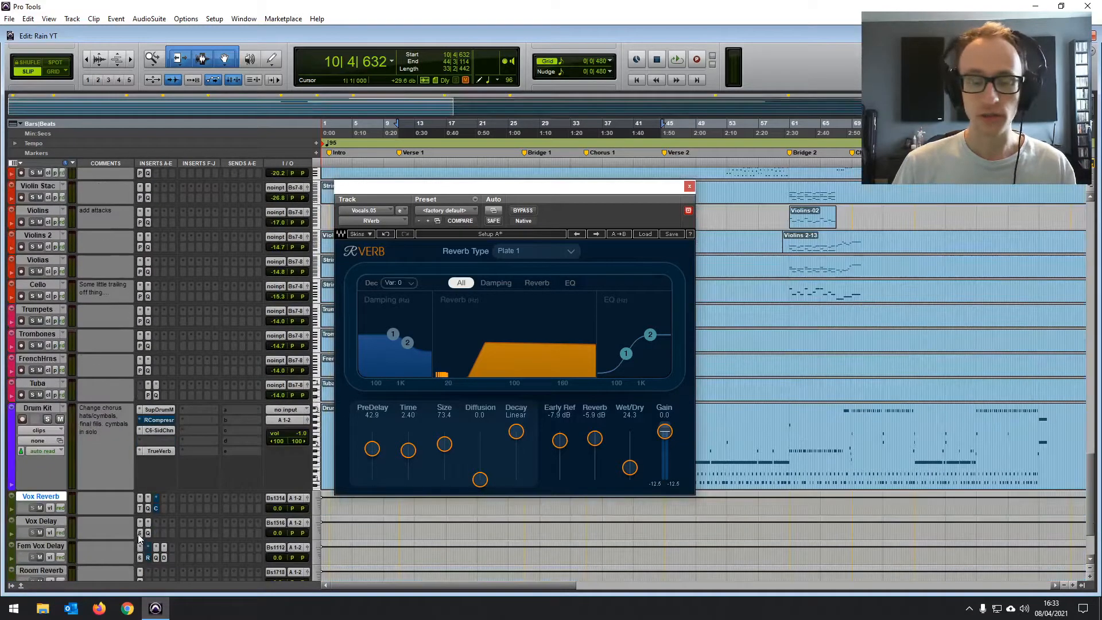
left_click_drag(1090, 509, 1090, 230)
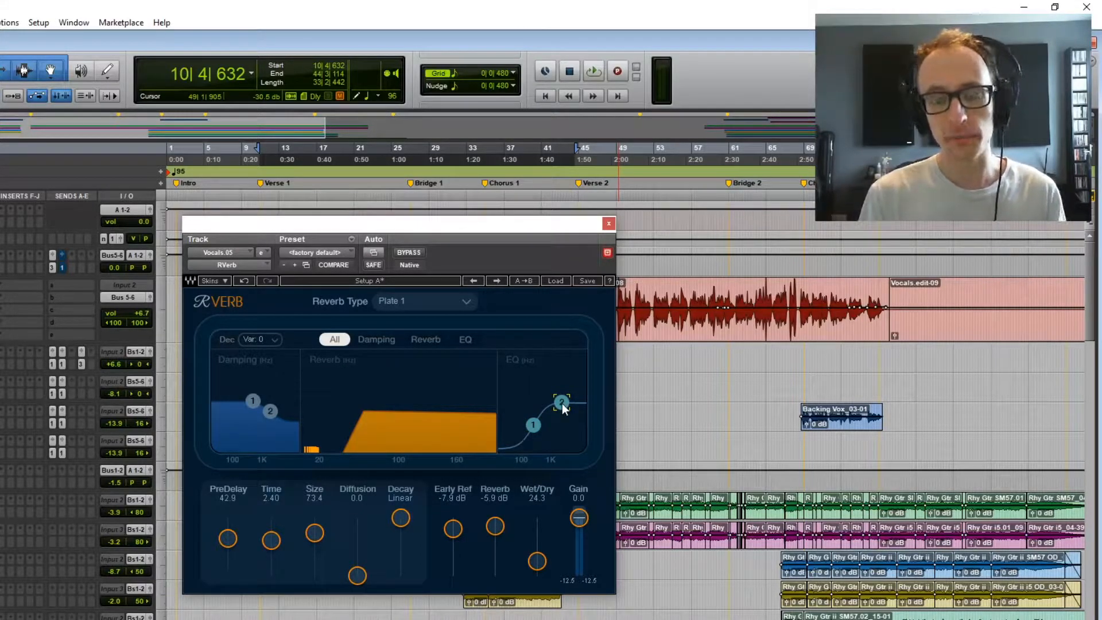
left_click_drag(562, 403, 529, 418)
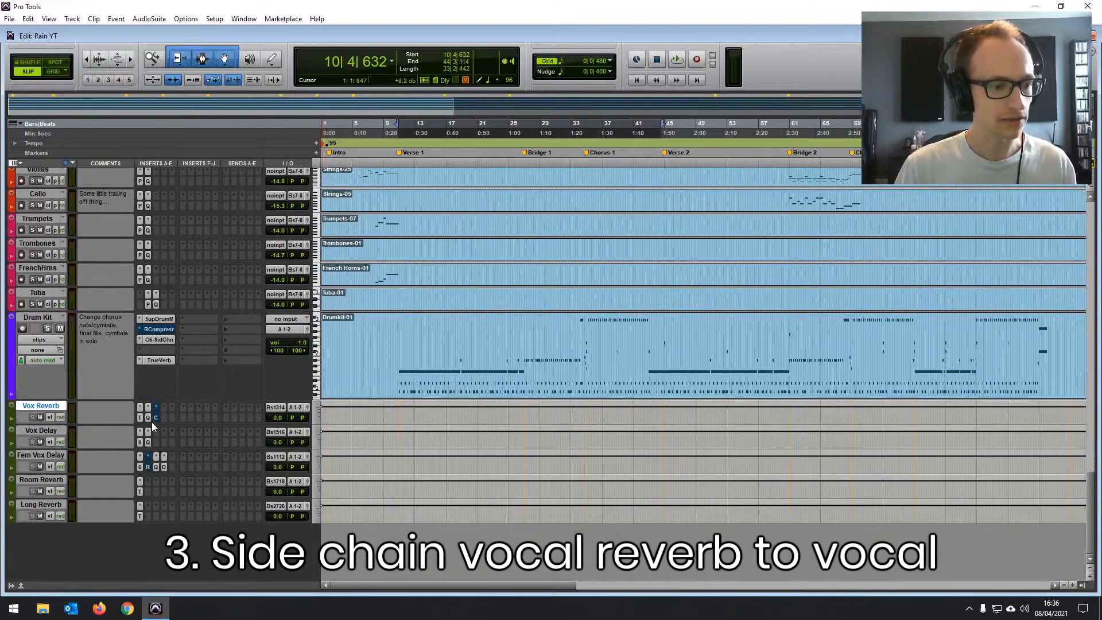
- Inspect the TrueVerb settings on the Vox Reverb track and bring up VOX's send A to Bus 33
left_click(140, 418)
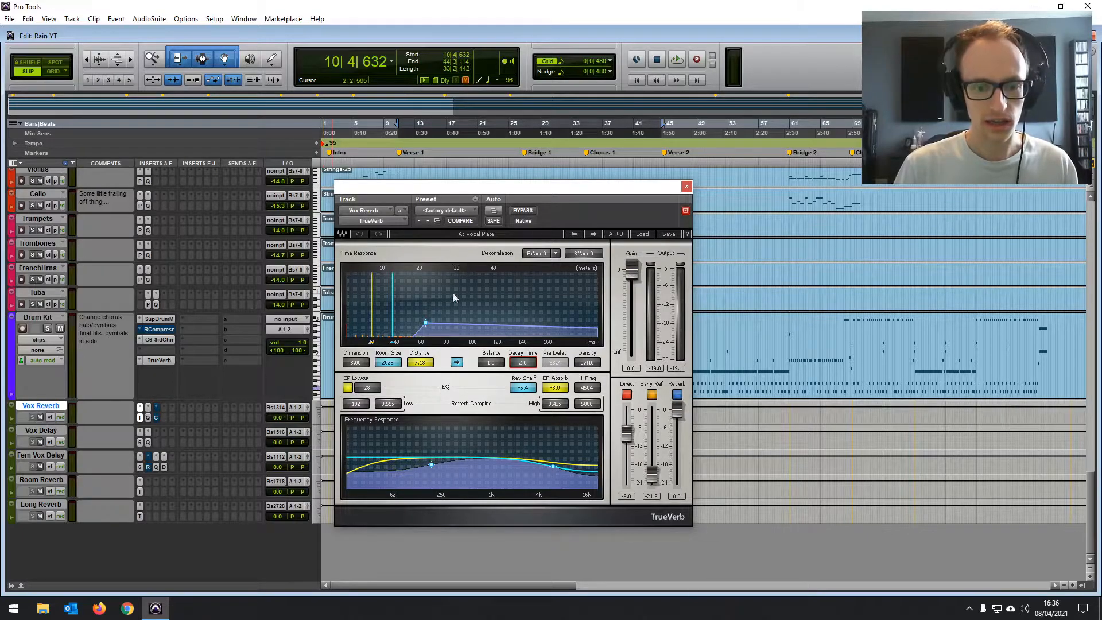
left_click(686, 186)
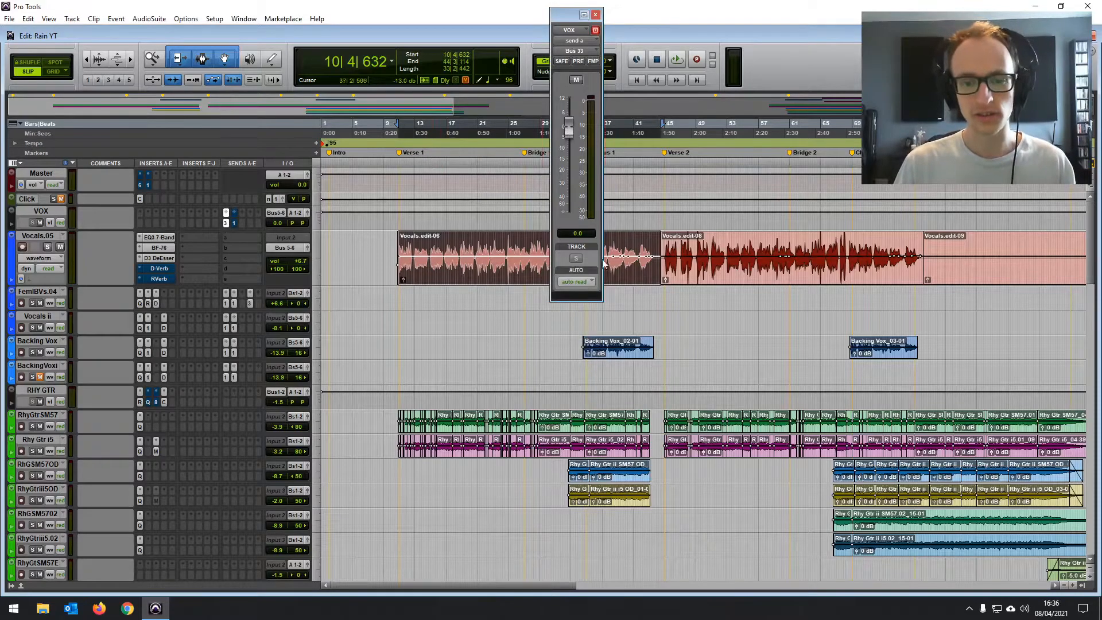
- Set the side-chain key input of the Vox Reverb track's Dyn3 Compressor/Limiter to Bus 33
left_click_drag(1090, 222, 1071, 496)
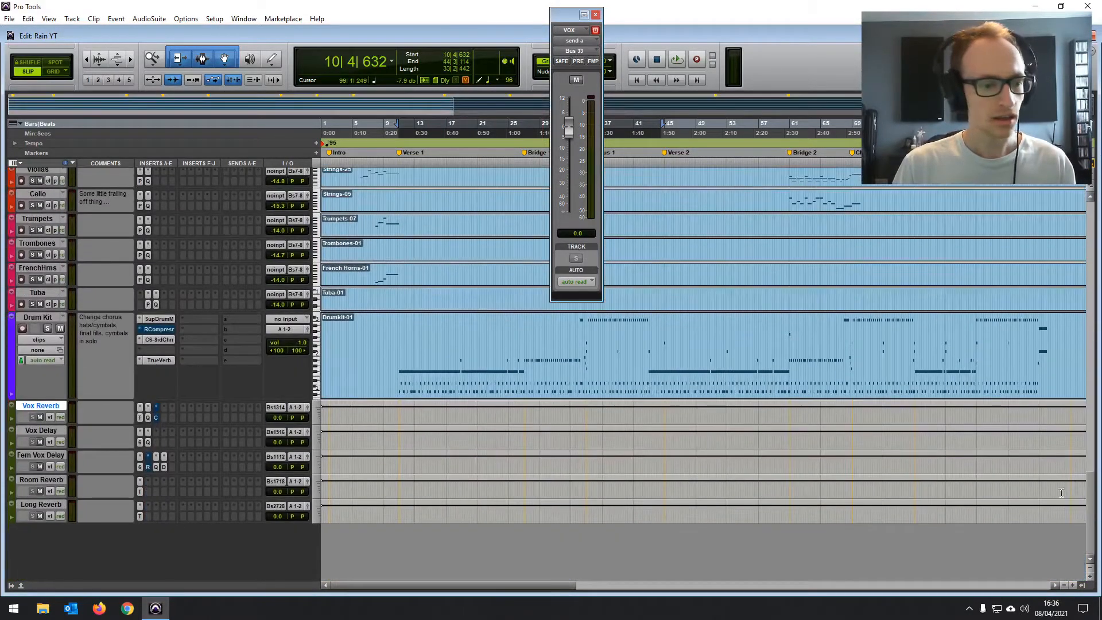
left_click(156, 417)
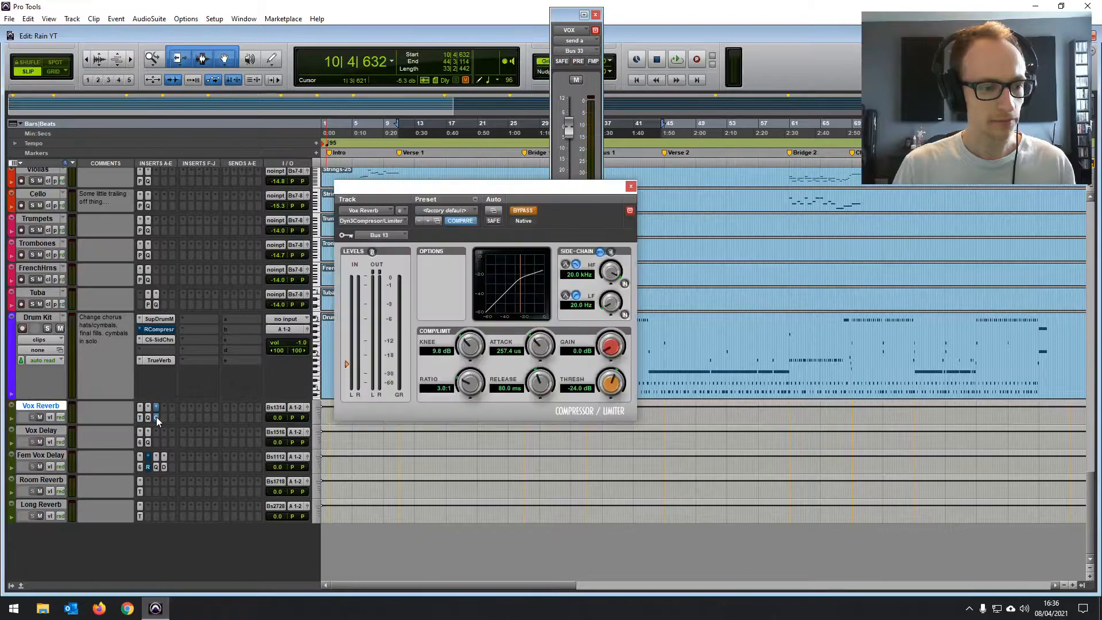
left_click(394, 236)
mouse_move(431, 263)
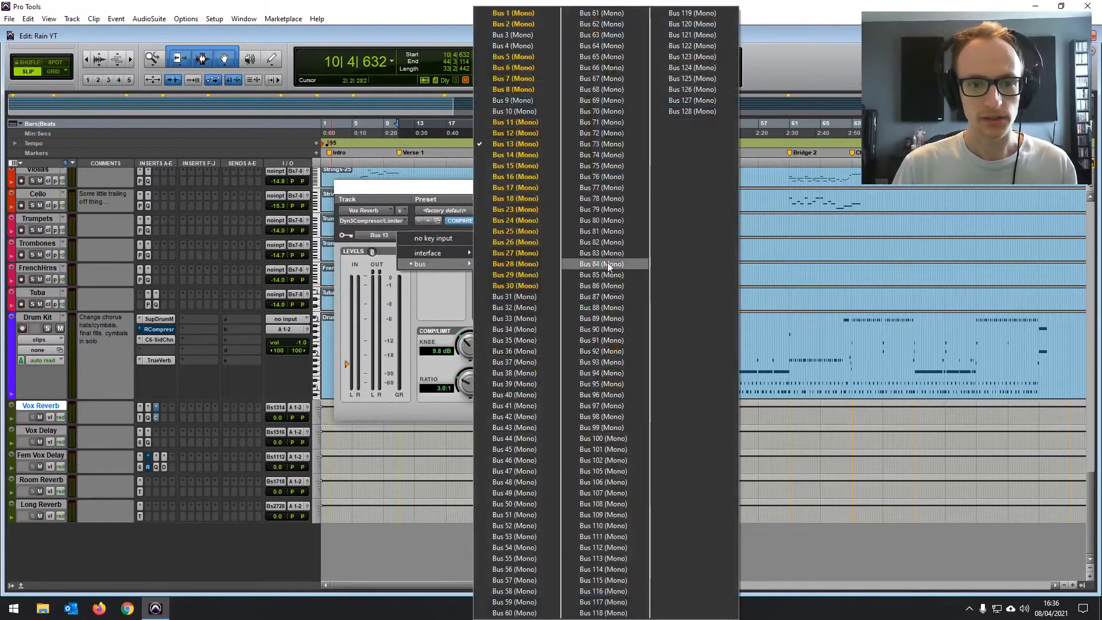
left_click(532, 319)
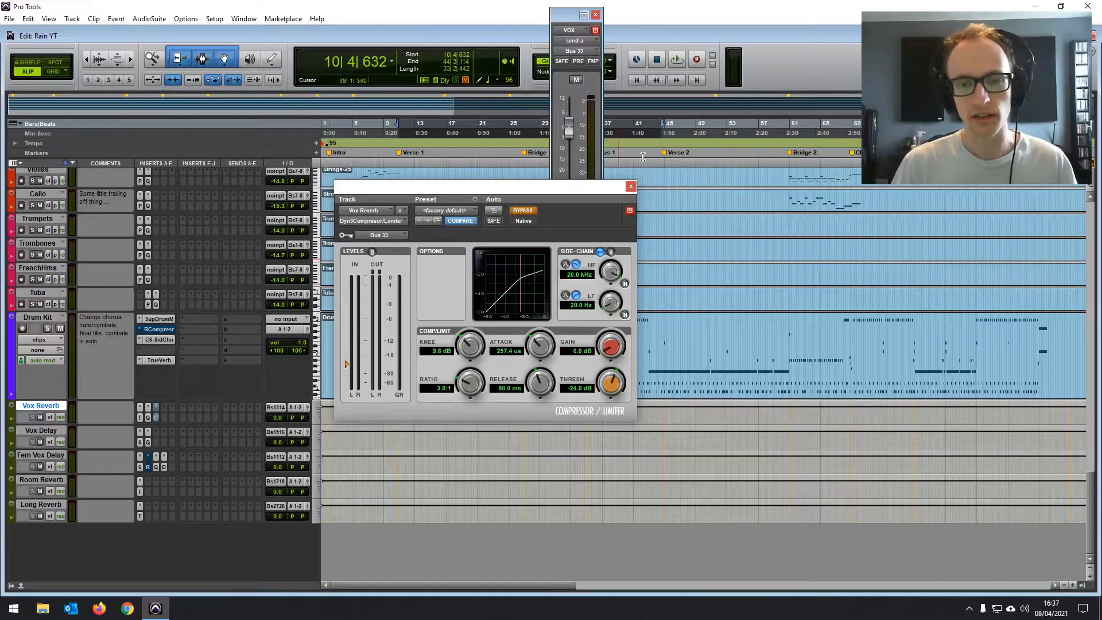
left_click(631, 186)
- Solo Vocals.05 and play it with VOX's send A fader window in view
left_click_drag(1093, 532, 1091, 209)
left_click_drag(566, 17, 533, 192)
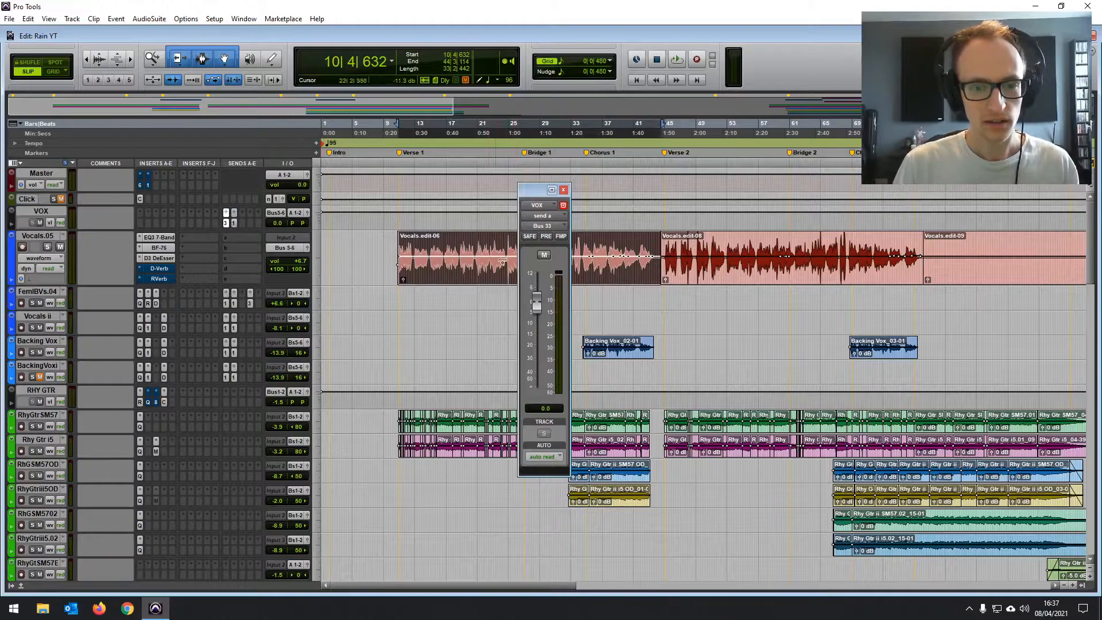
left_click(48, 247)
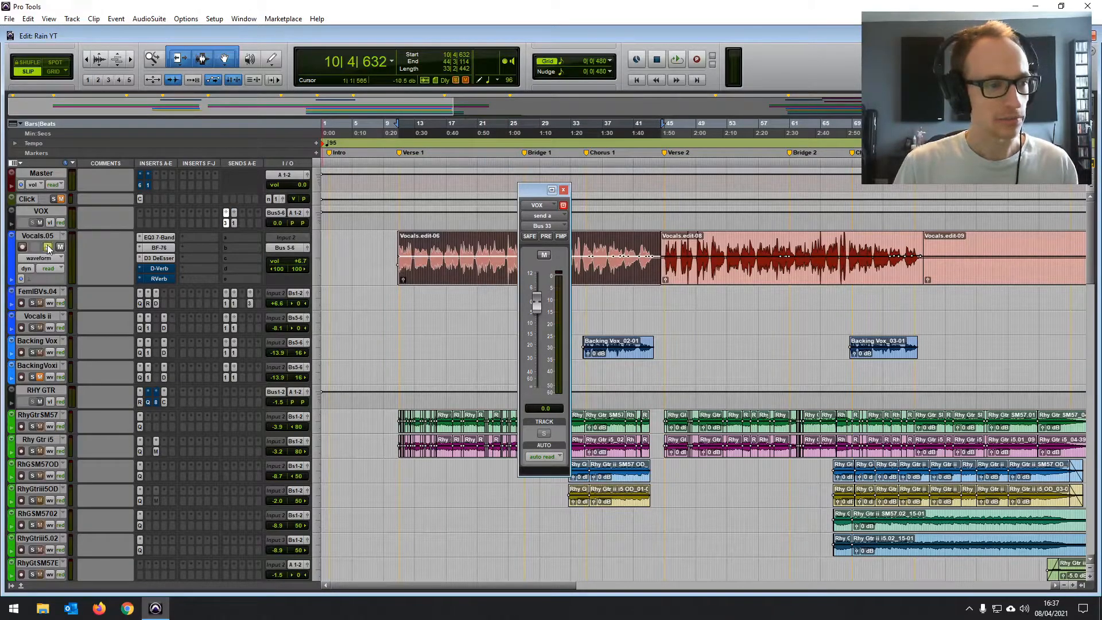
key("space")
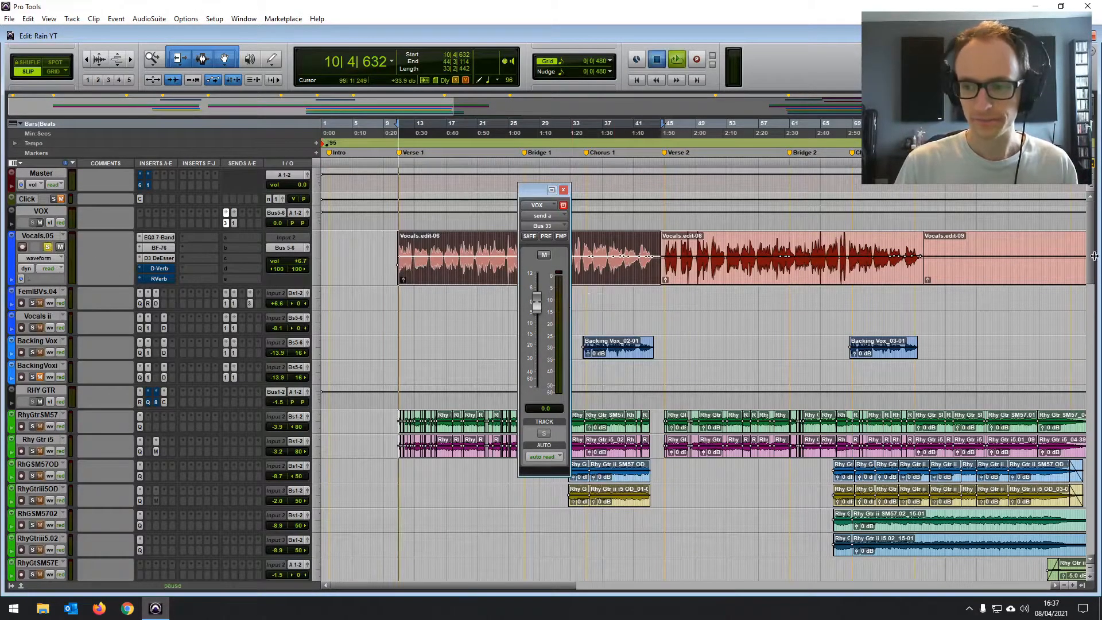
- Open the Vox Reverb track's compressor and take it out of bypass while the soloed vocal plays
scroll(1098, 344, "down", 5)
scroll(1098, 344, "down", 15)
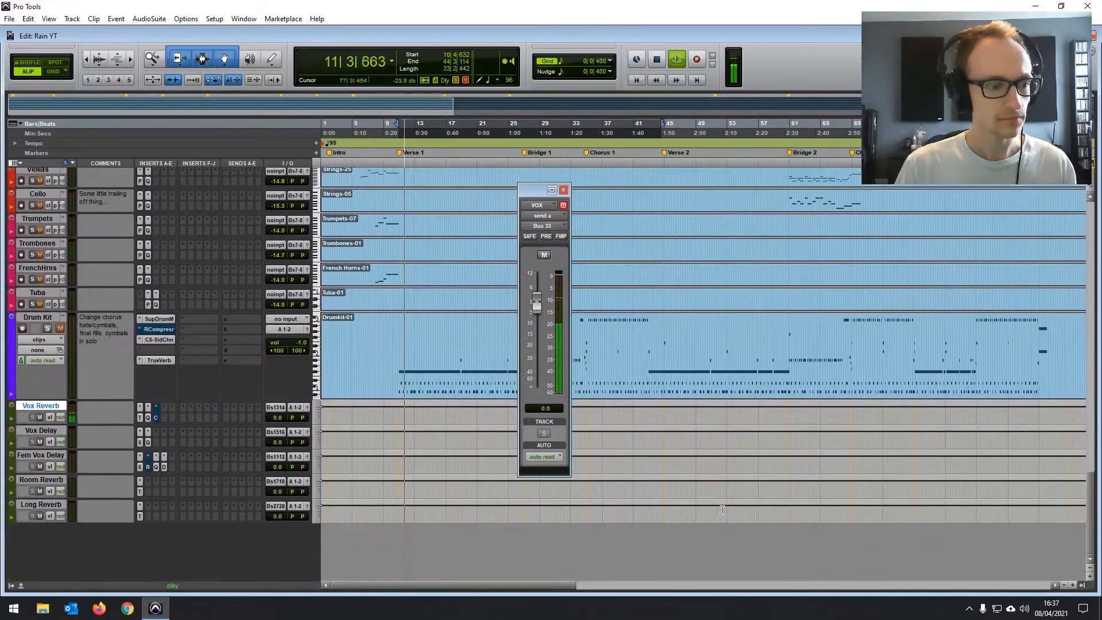
left_click(155, 417)
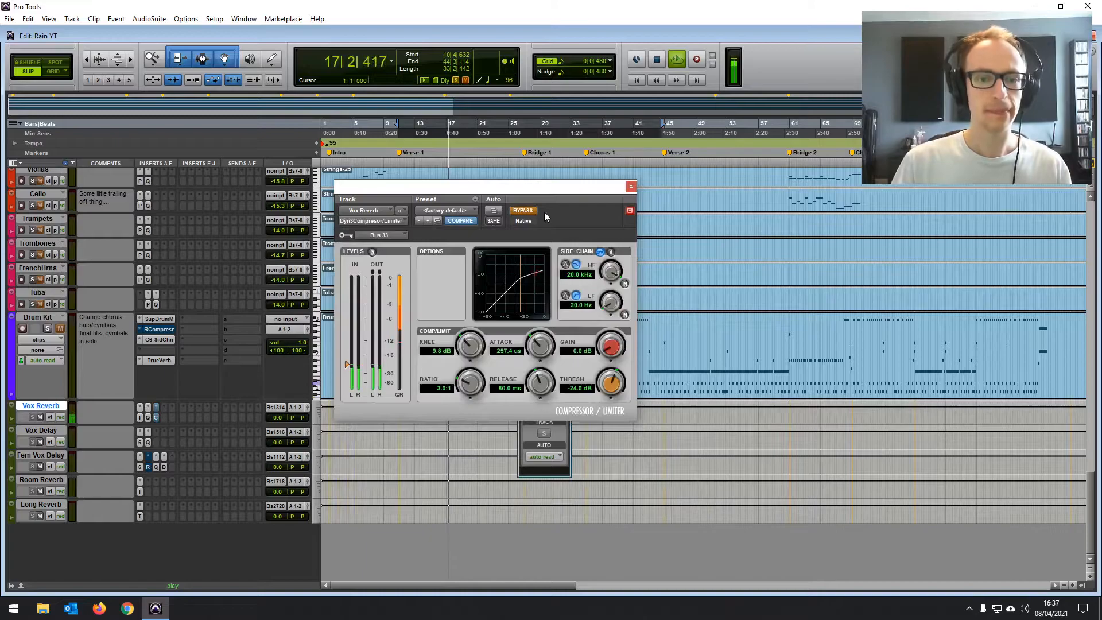
mouse_move(532, 192)
left_mouse_down()
mouse_move(541, 172)
mouse_move(540, 187)
left_mouse_up()
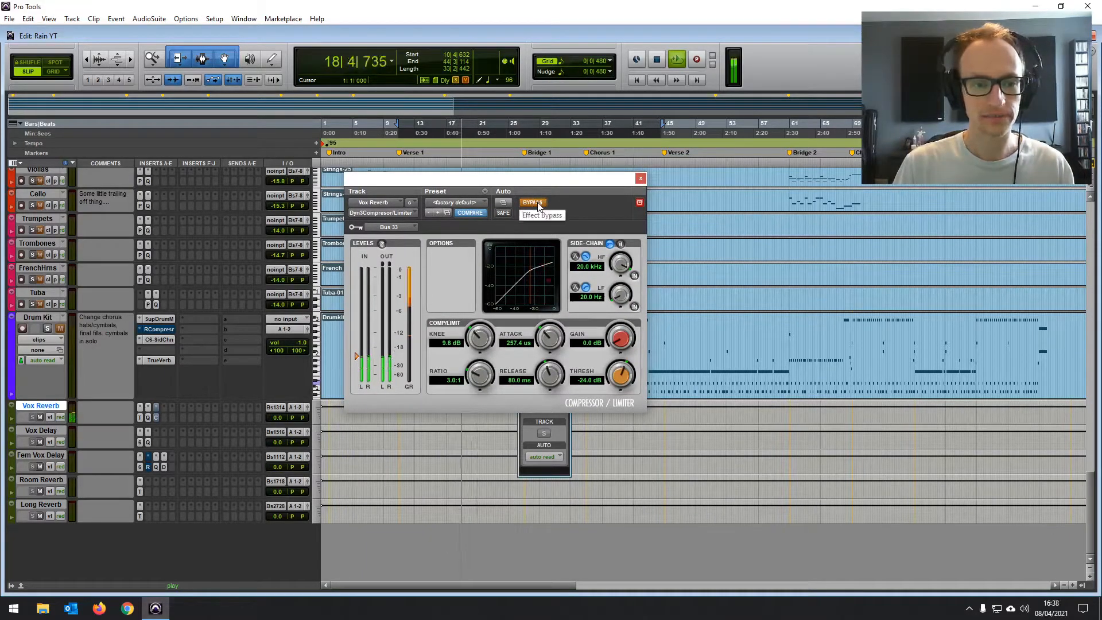
left_click(538, 204)
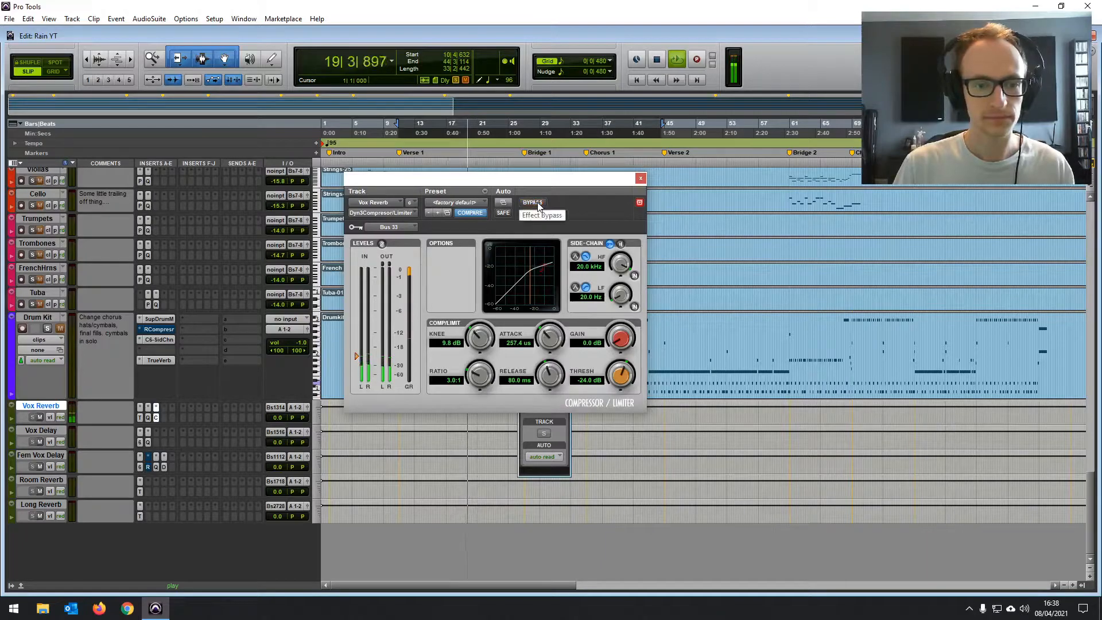
- Set the Vox Reverb compressor's threshold to -12.1 dB and release to 50.1 ms, and stop playback
left_click_drag(622, 376, 634, 354)
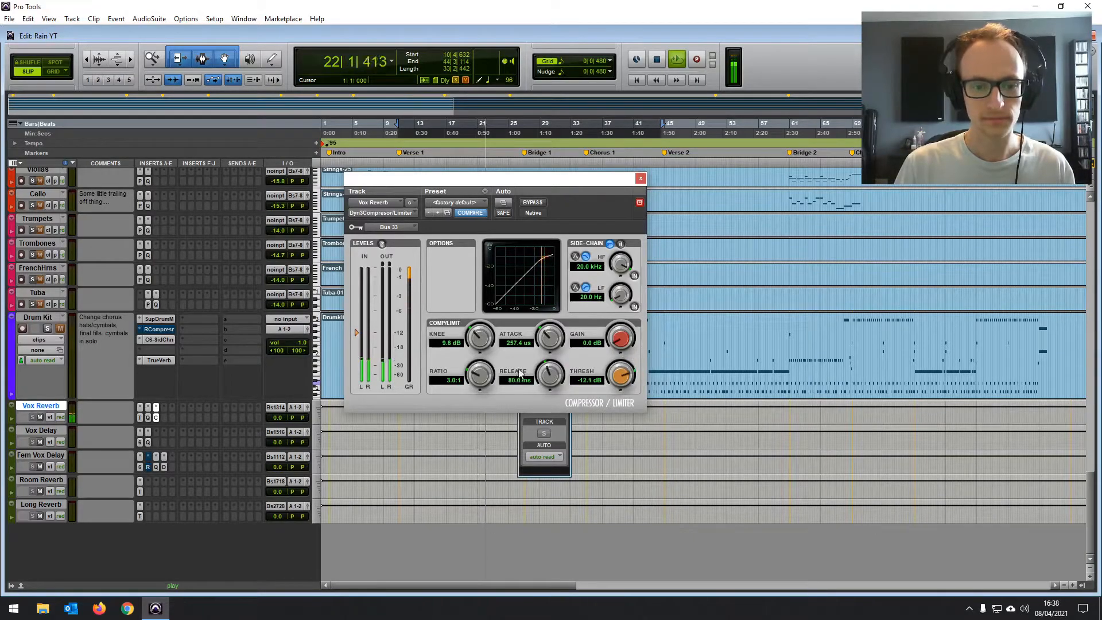
left_click_drag(564, 374, 562, 385)
key("space")
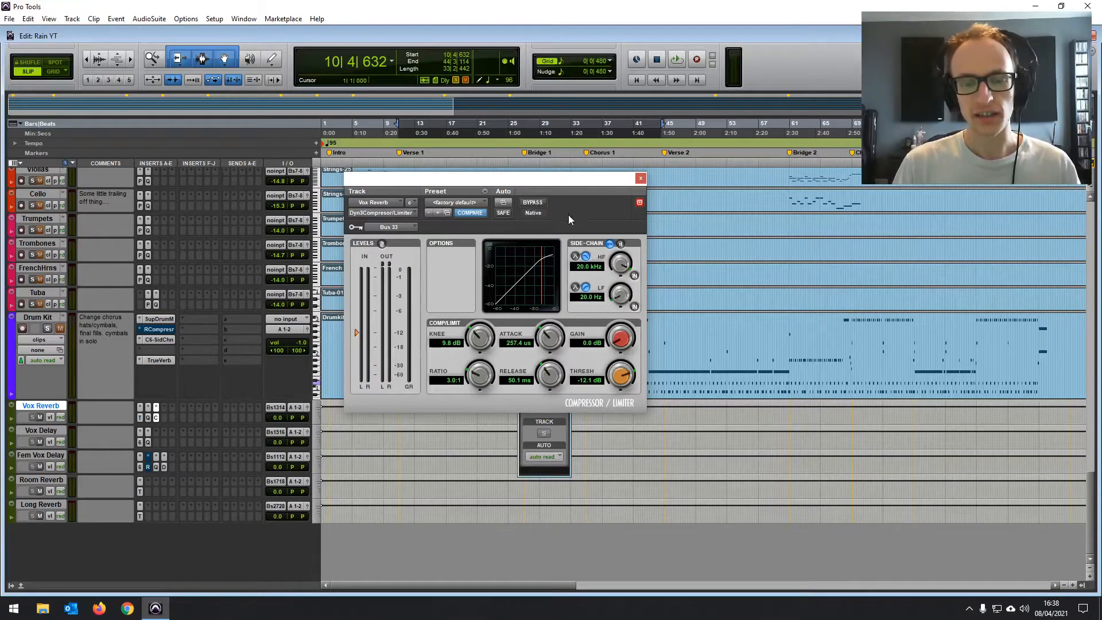
- Unsolo Vocals.05 and set the Vox Reverb compressor's threshold to -13.2 dB while the full mix plays
left_click_drag(576, 184, 577, 216)
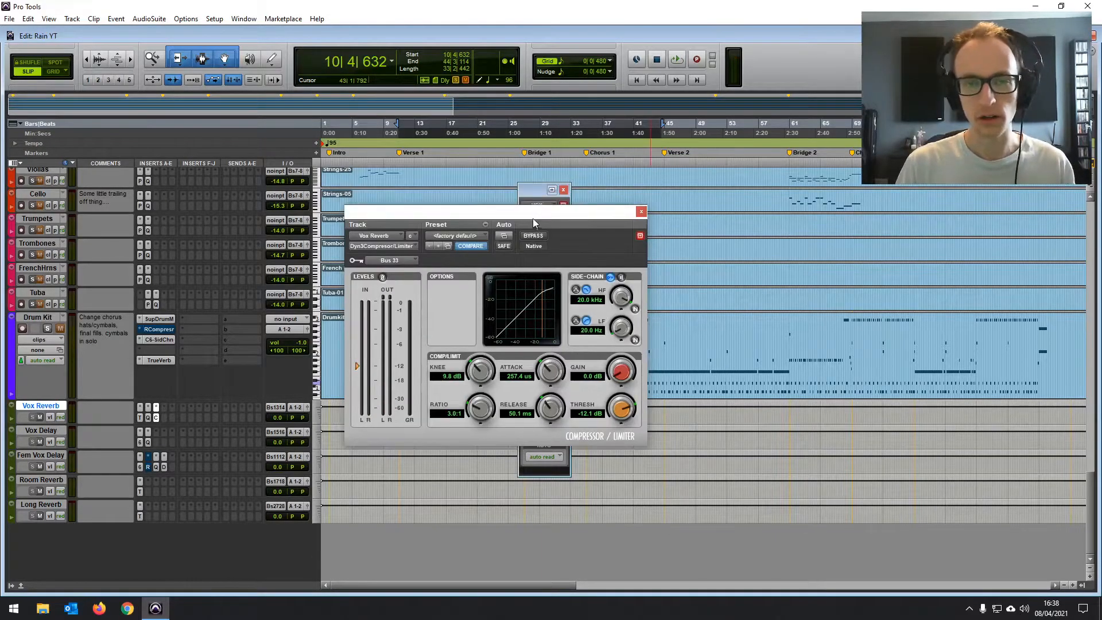
left_click_drag(1090, 507, 1089, 122)
left_click(47, 247)
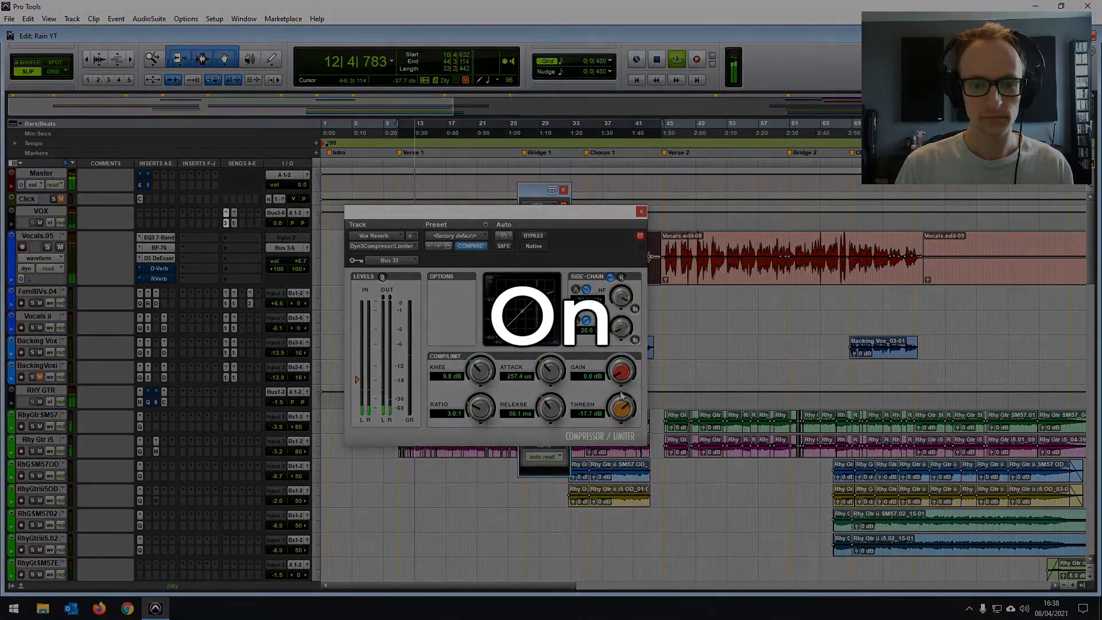
left_click_drag(623, 393, 623, 390)
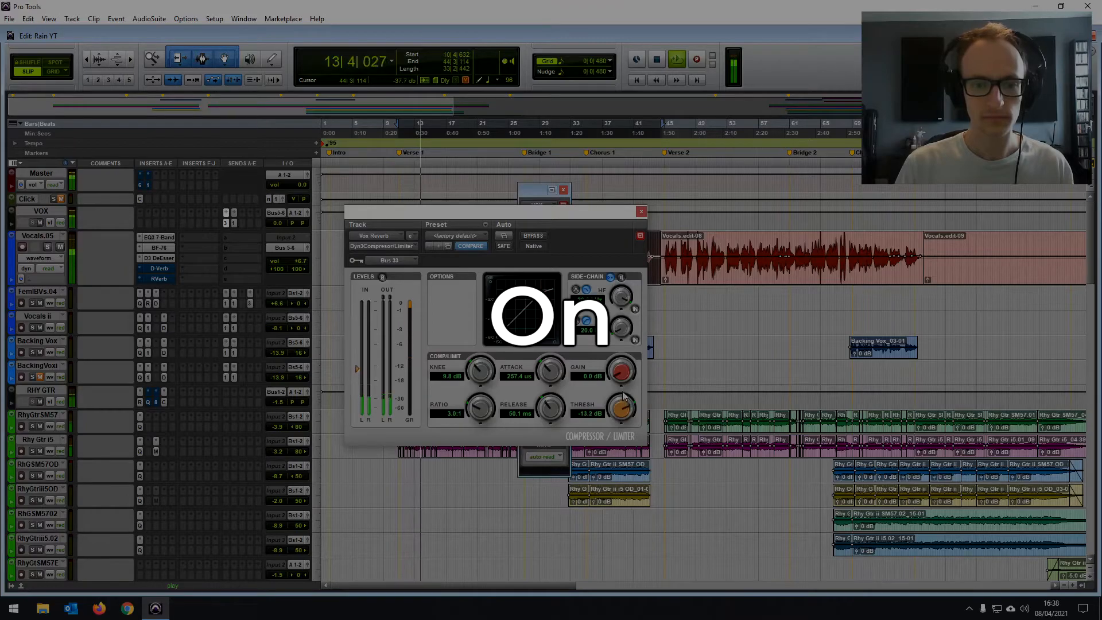
- Switch the compressor's external side-chain off and back on to compare the vocal reverb in the full mix
left_click(610, 278)
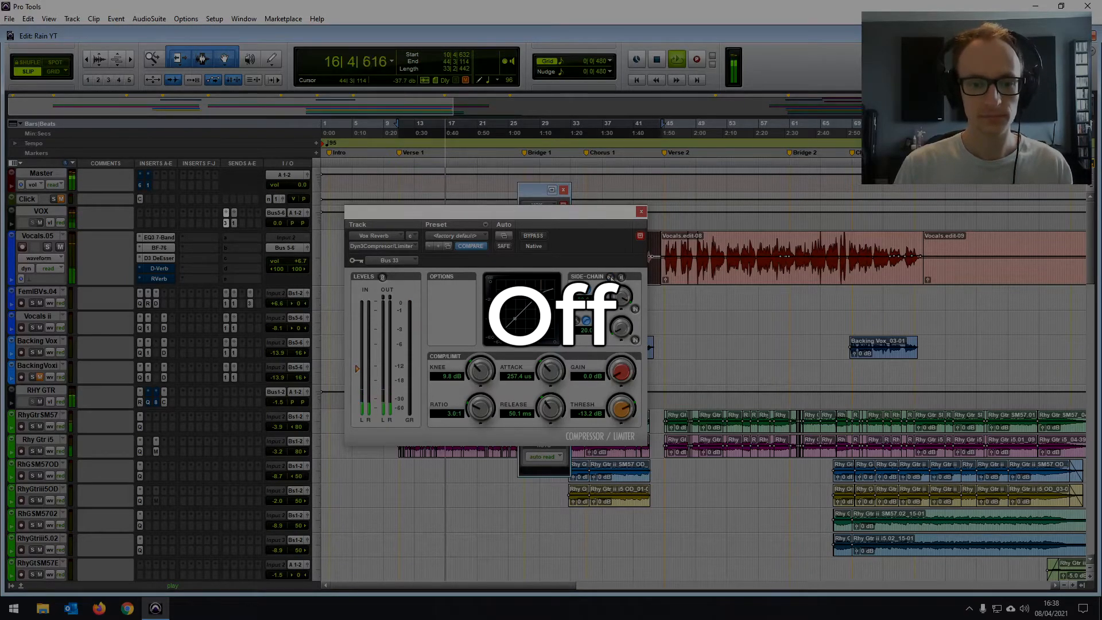
left_click(611, 278)
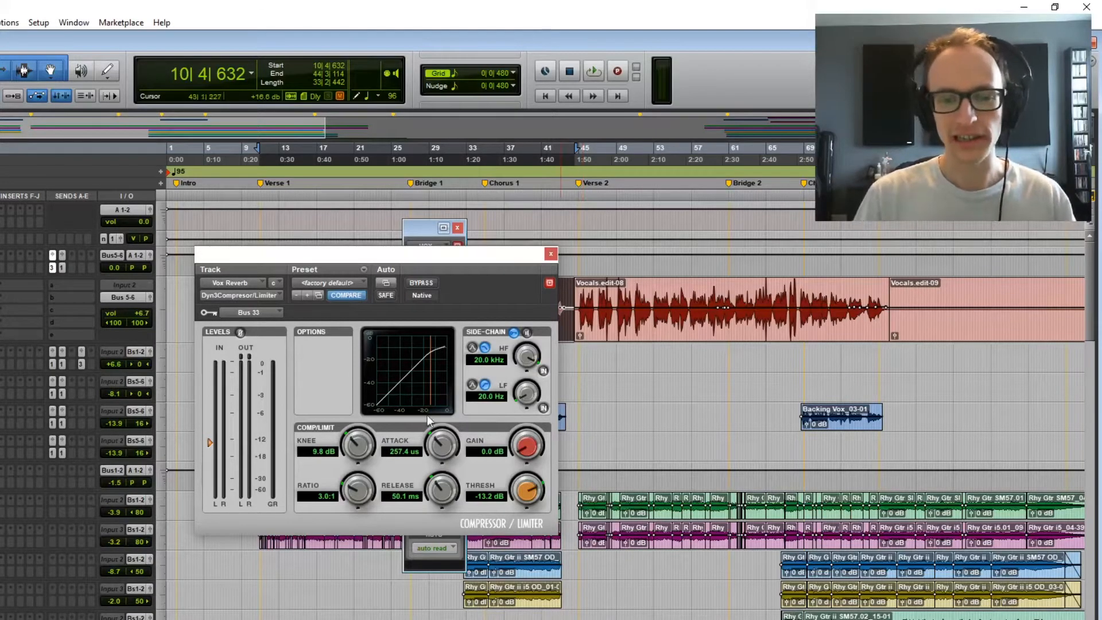
left_click_drag(525, 494, 527, 491)
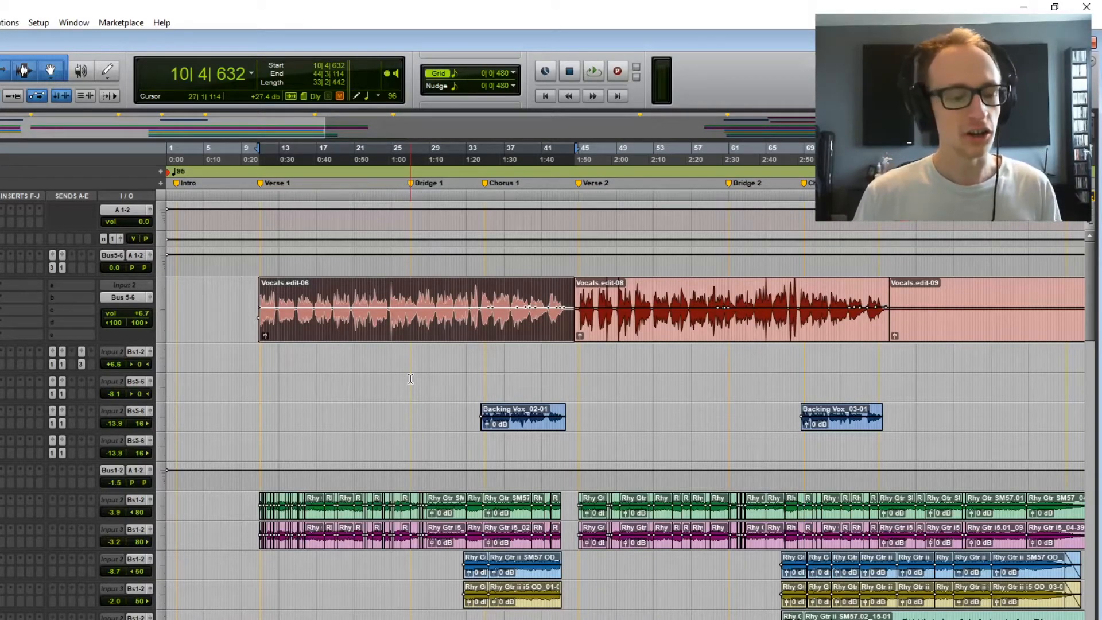
- Go to the vocal reverb and delay return tracks at the end of the session
scroll(295, 457, "down", 10)
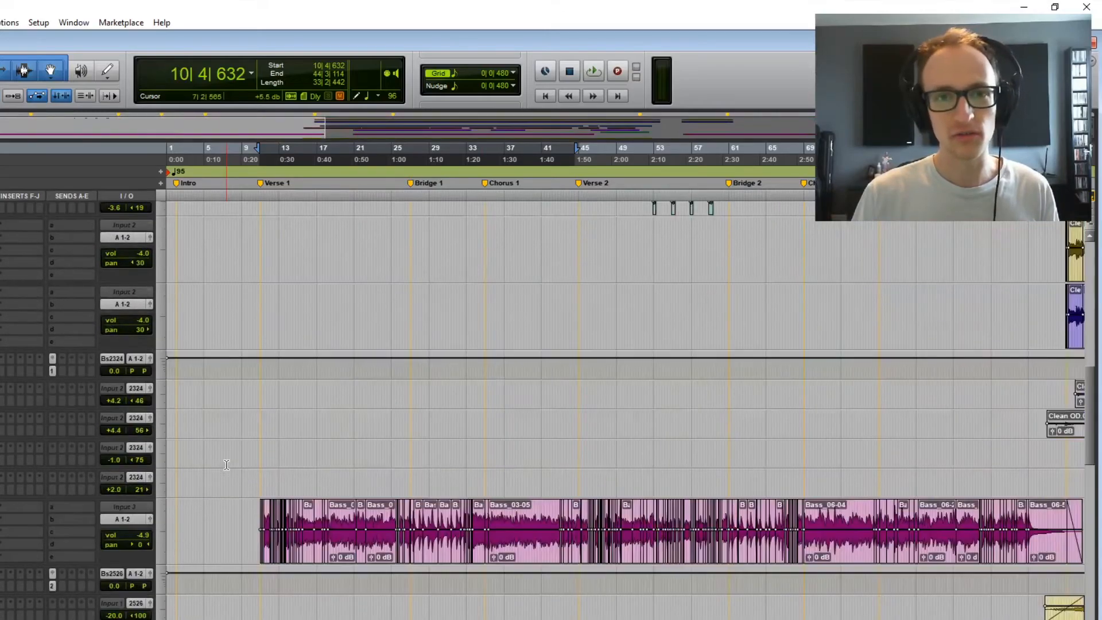
scroll(226, 464, "down", 15)
scroll(226, 470, "down", 6)
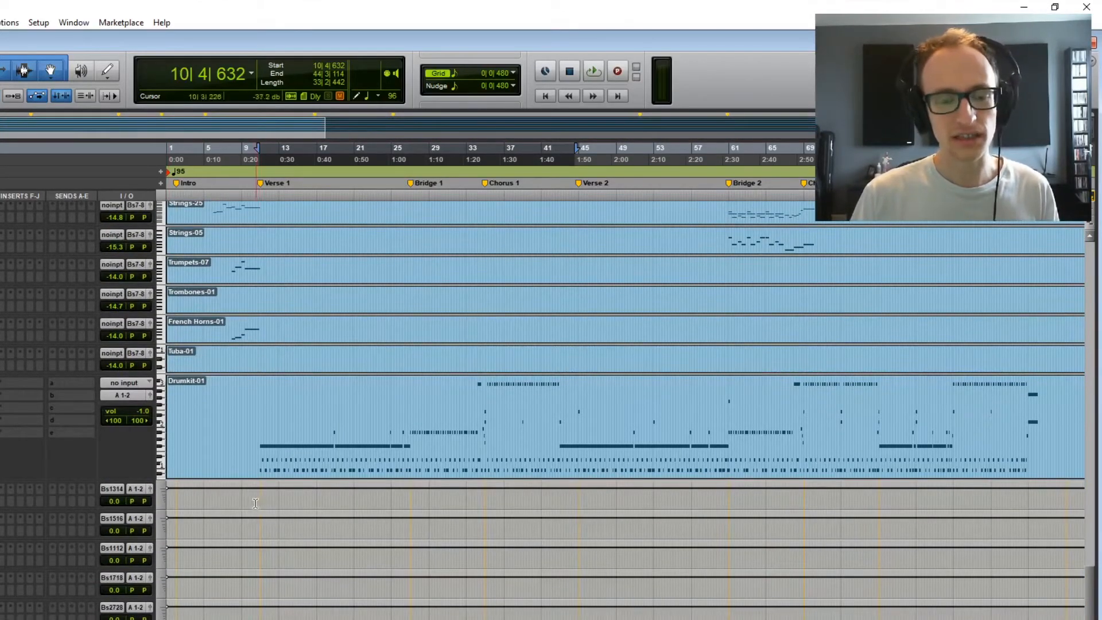